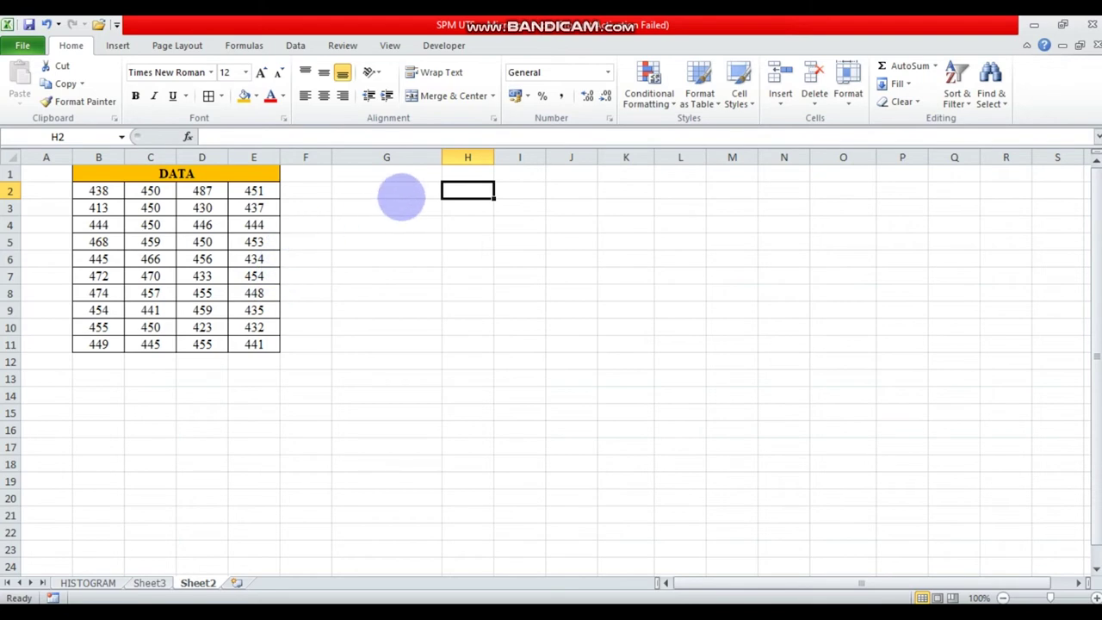
- Insert the statistics labels, N (Jumlah Data) to BATAS ATAS, from G2 and the seven-class Kelas Interval, Nilai Tengah and Frekuensi table in K2:P9
click(401, 197)
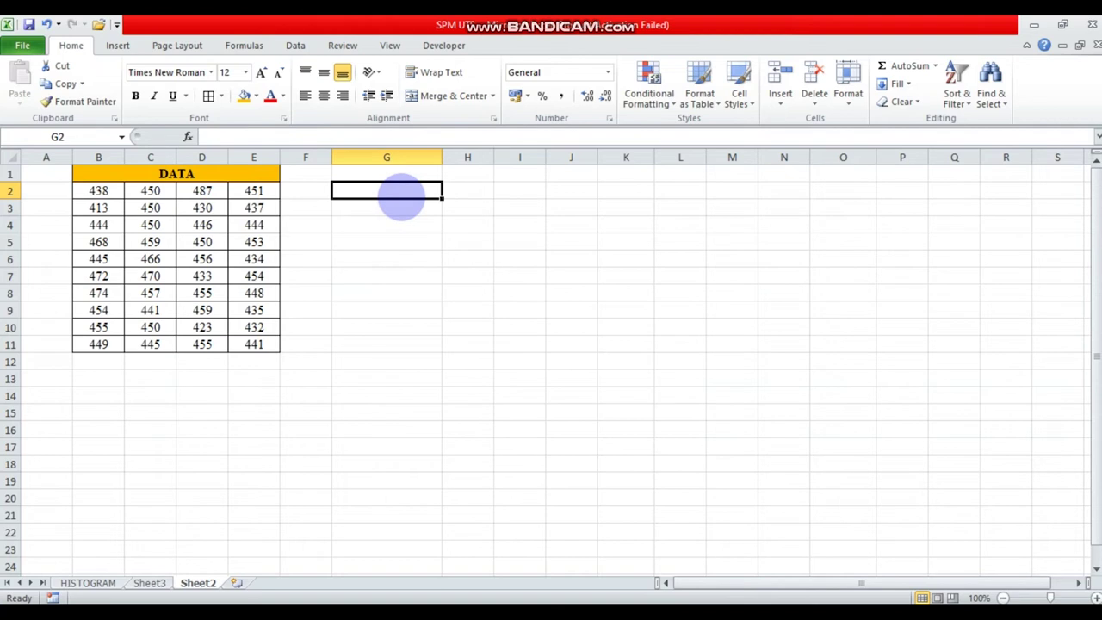
text(N (Jumlah Data)				No. Kelas	Kelas Interval			Nilai Tengah	Frekuensi MAX				1		-			 MIN				2		-			 RANGE				3		-			 KELAS INTERVAL				4		-			 LEBAR KELAS				5		-			 BATAS BAWAH				6		-			 BATAS ATAS				7		-)
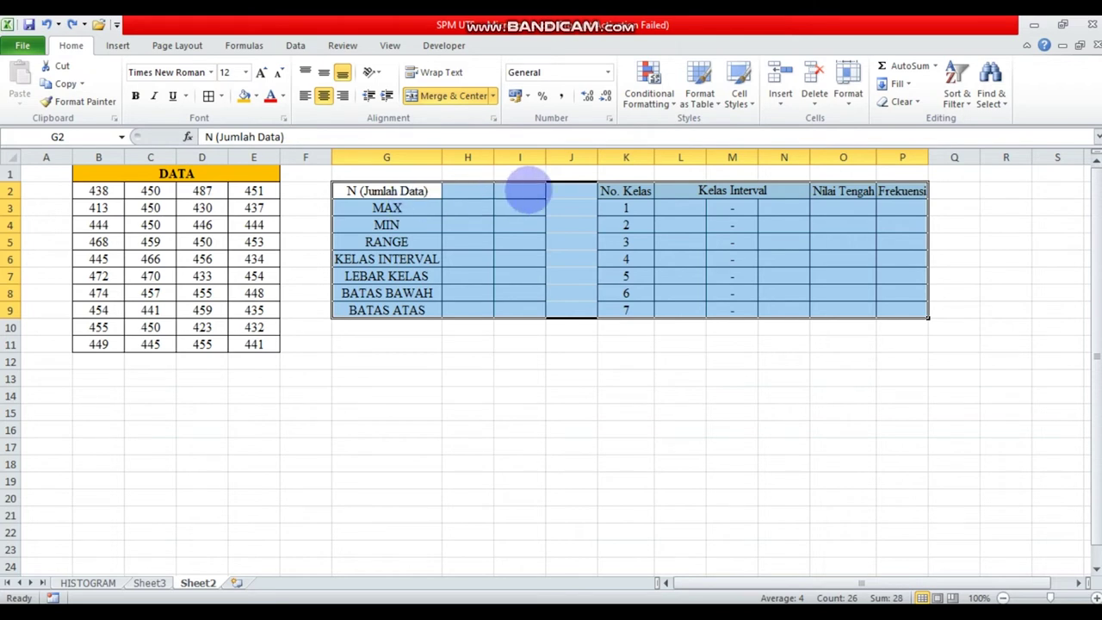
click(424, 201)
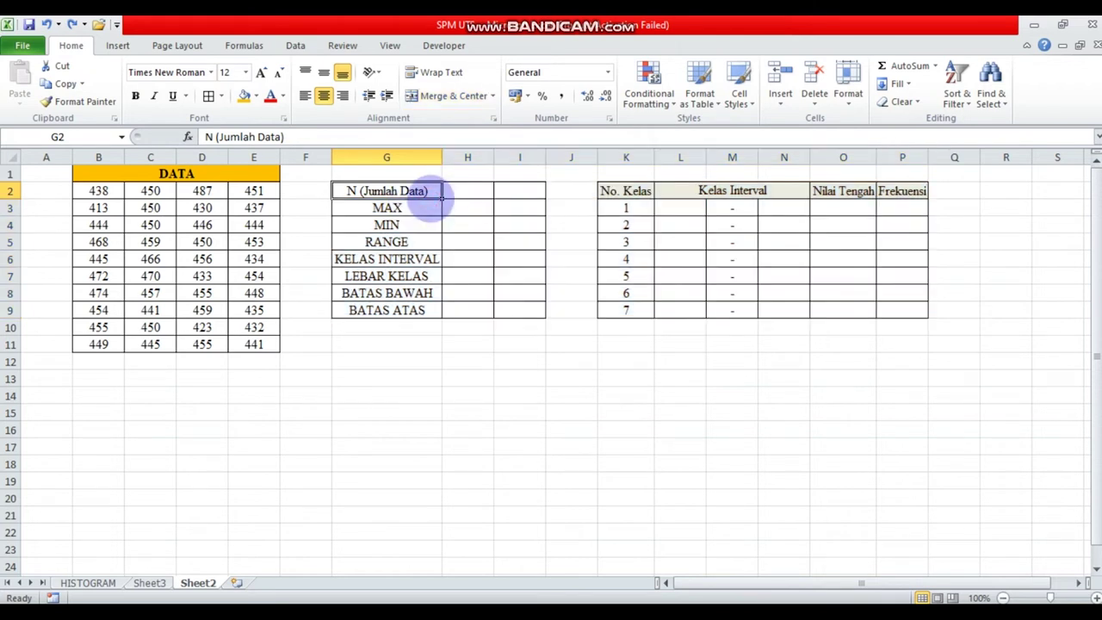
- Count the data values for N (Jumlah Data) in H2 with COUNTA over B2:E11
click(469, 193)
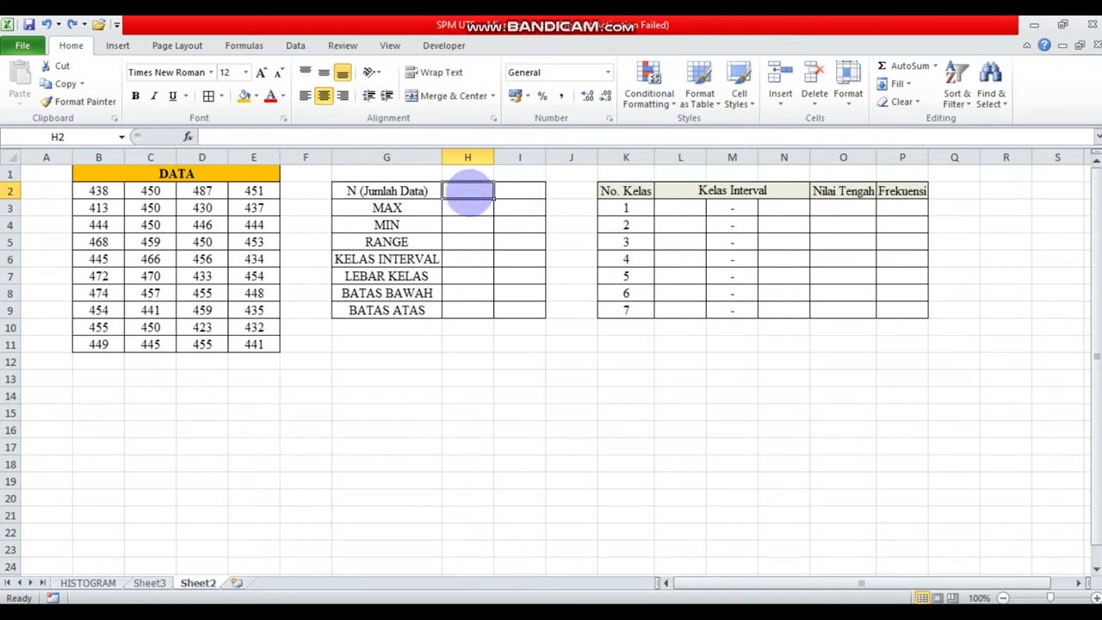
text(=COUN)
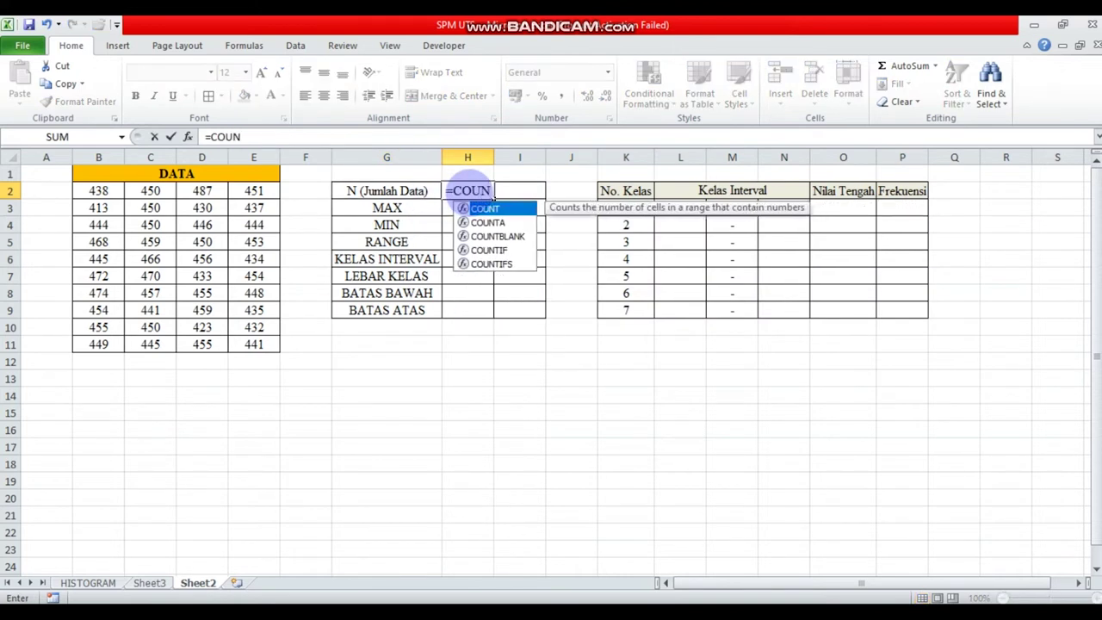
text(TA()
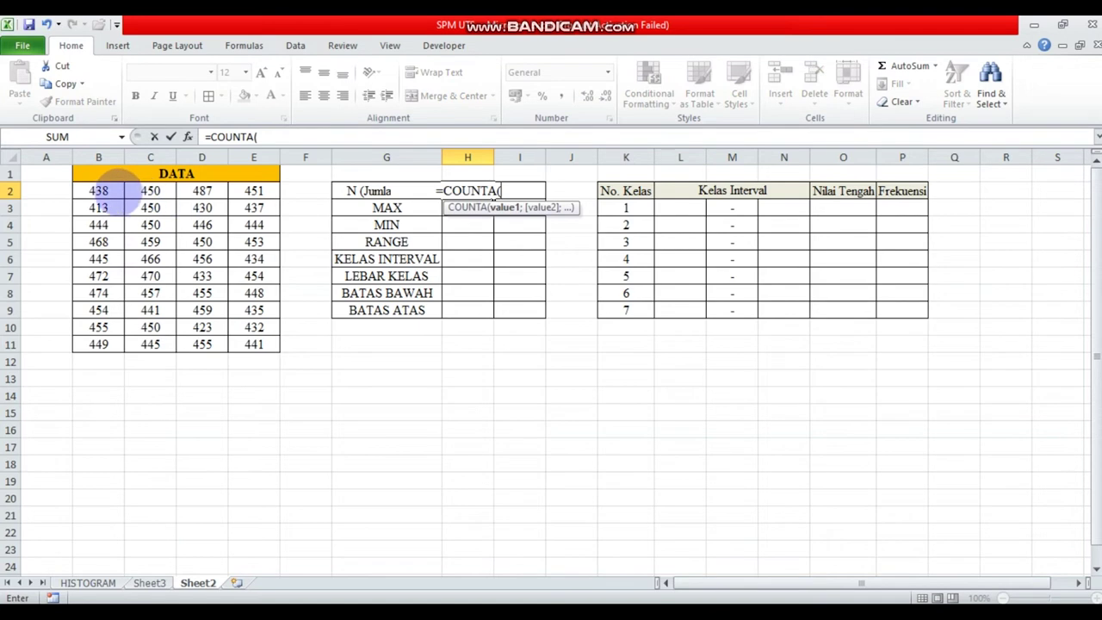
drag(98, 190, 263, 343)
key(Return)
- Calculate the data's maximum in H3 with MAX and its minimum in H4 with MIN, both over B2:E11
text(=)
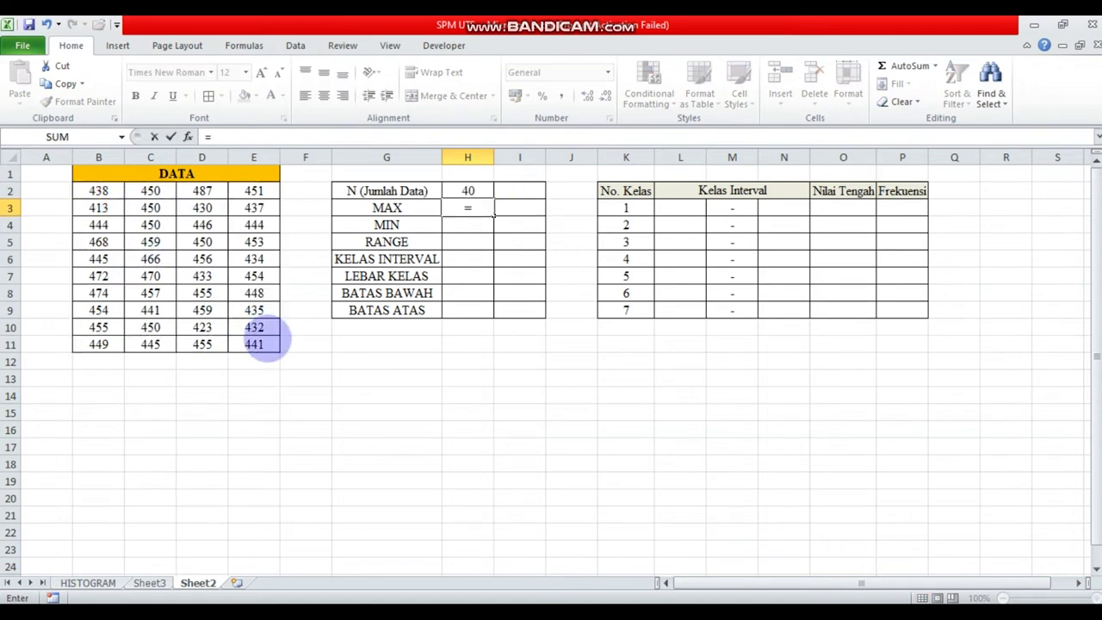
text(MAX()
mouse_move(265, 344)
mouse_down()
mouse_move(147, 249)
mouse_move(99, 185)
mouse_move(250, 347)
mouse_up()
key(Return)
text(=MIN()
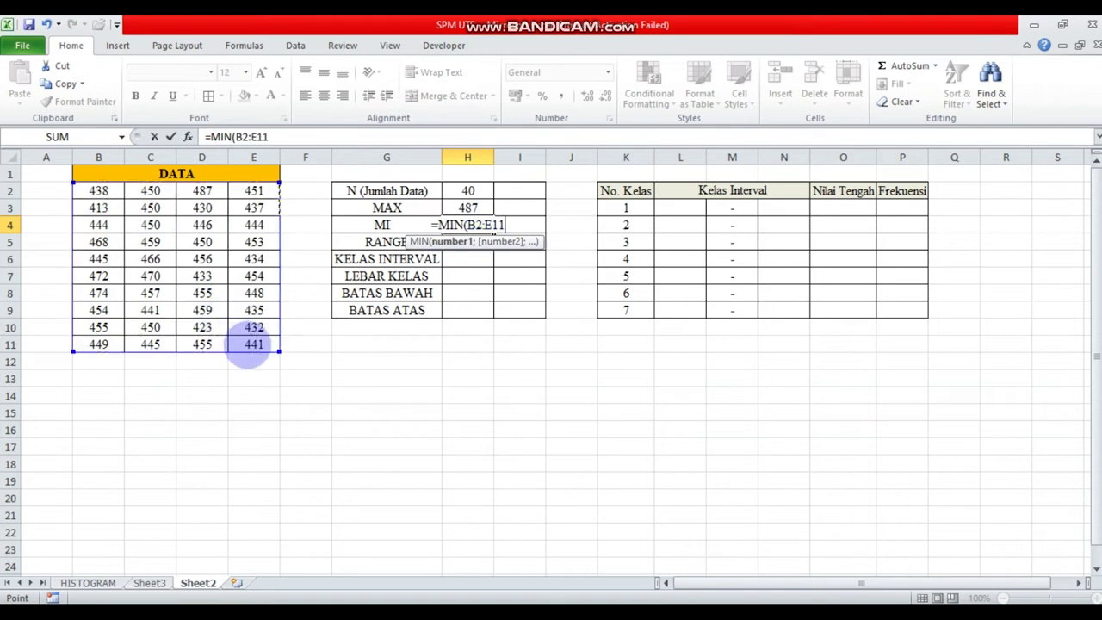
key(Return)
- Calculate RANGE in H5 as the maximum minus the minimum, =H3-H4
text(=)
click(468, 208)
text(-)
click(467, 225)
key(Return)
- Calculate KELAS INTERVAL in H6 with the formula =1+3,3*LOG(H2)
text(=1+3,3*LOG()
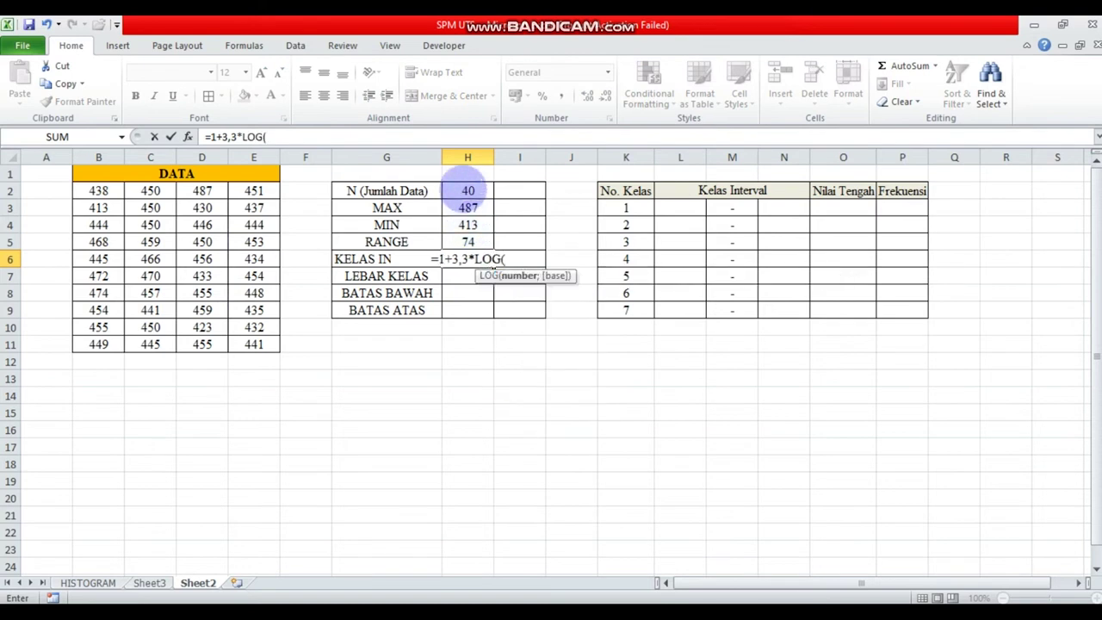
click(466, 190)
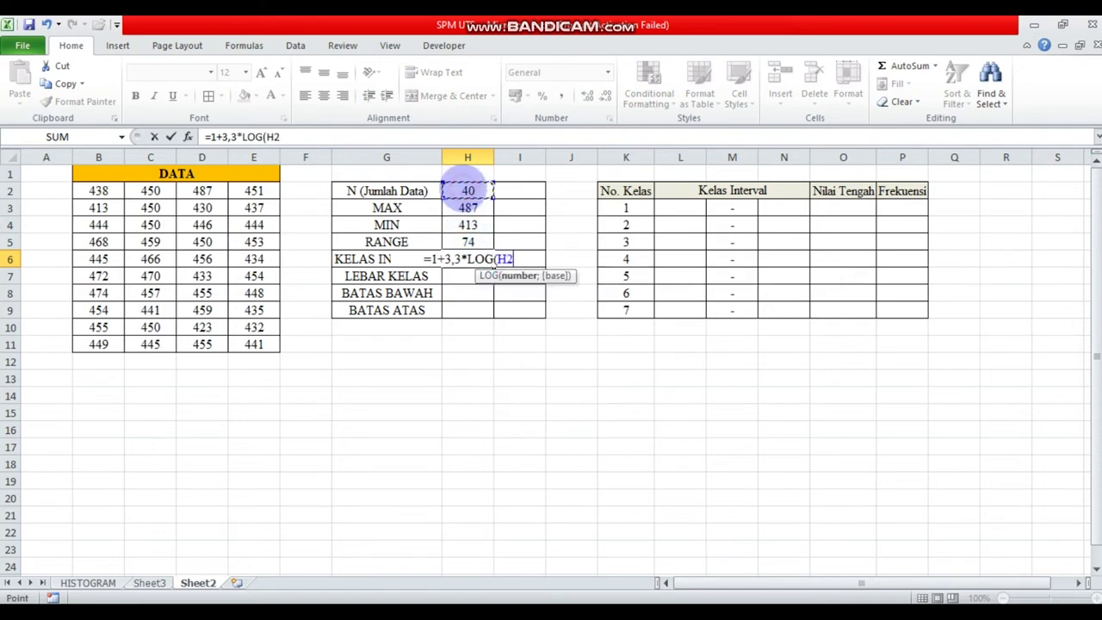
text())
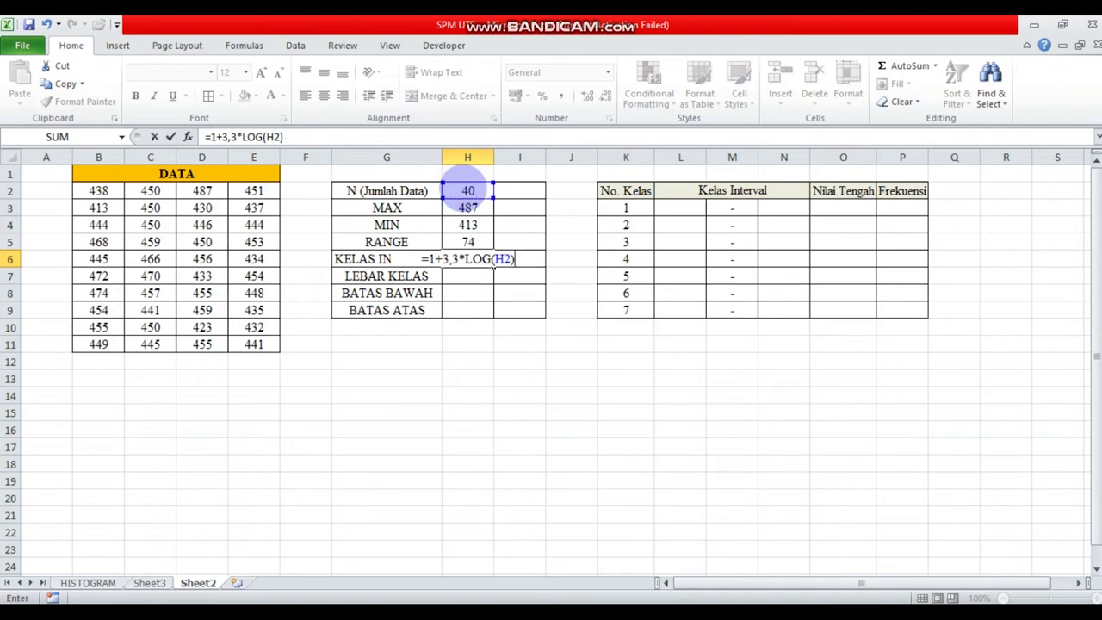
key(Return)
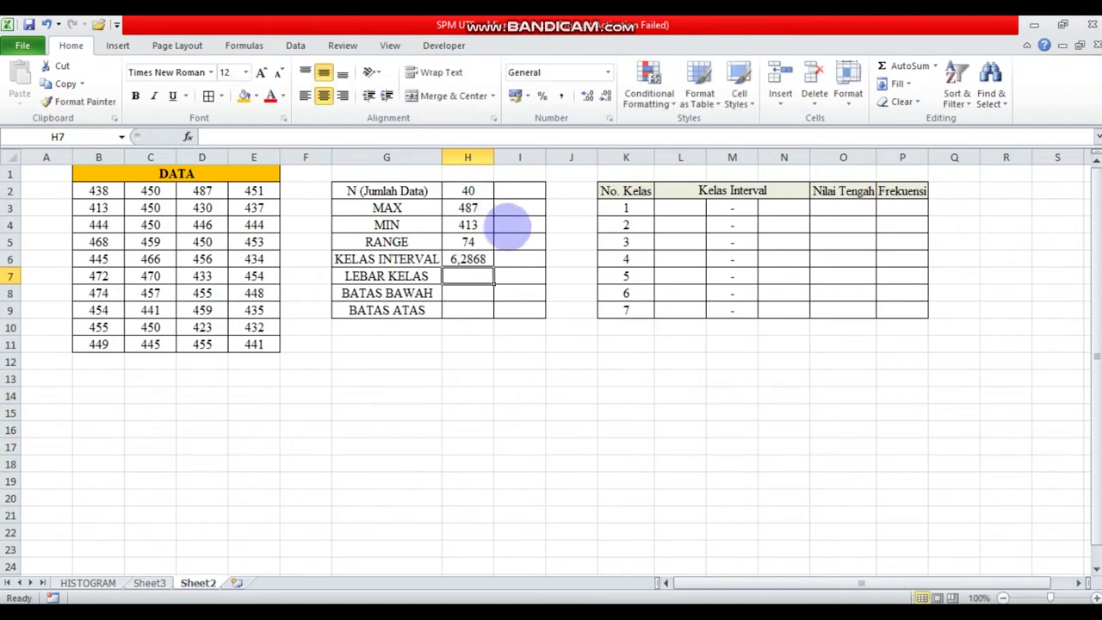
- Round the KELAS INTERVAL value up to a whole number in I6 with =ROUNDUP(H6;0)
click(510, 259)
text(=ROUNDU)
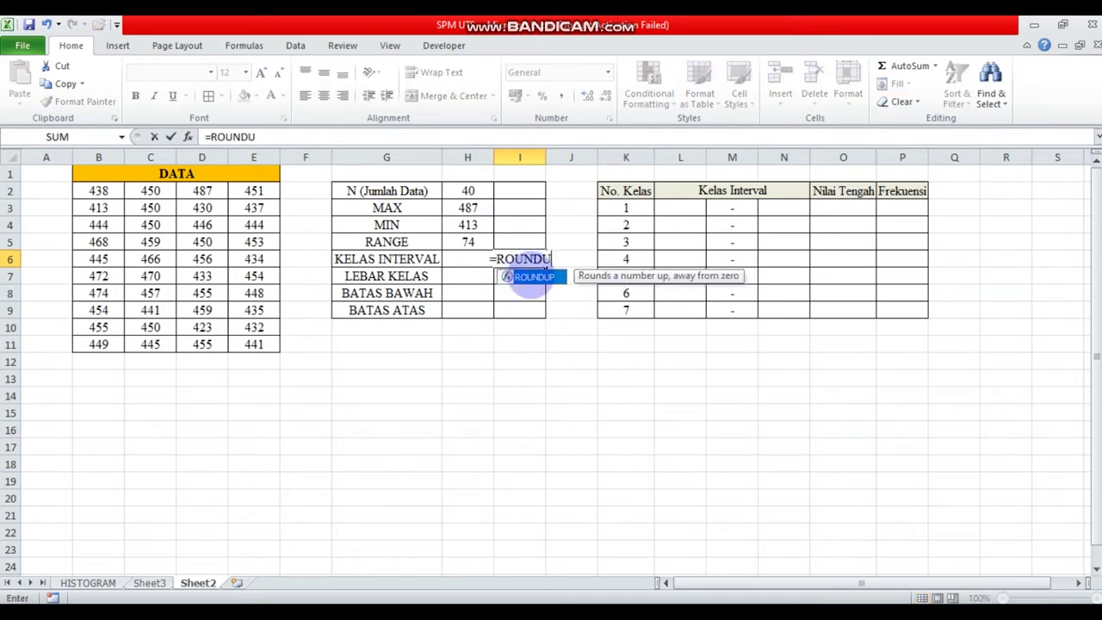
double_click(525, 277)
text(H6;0)
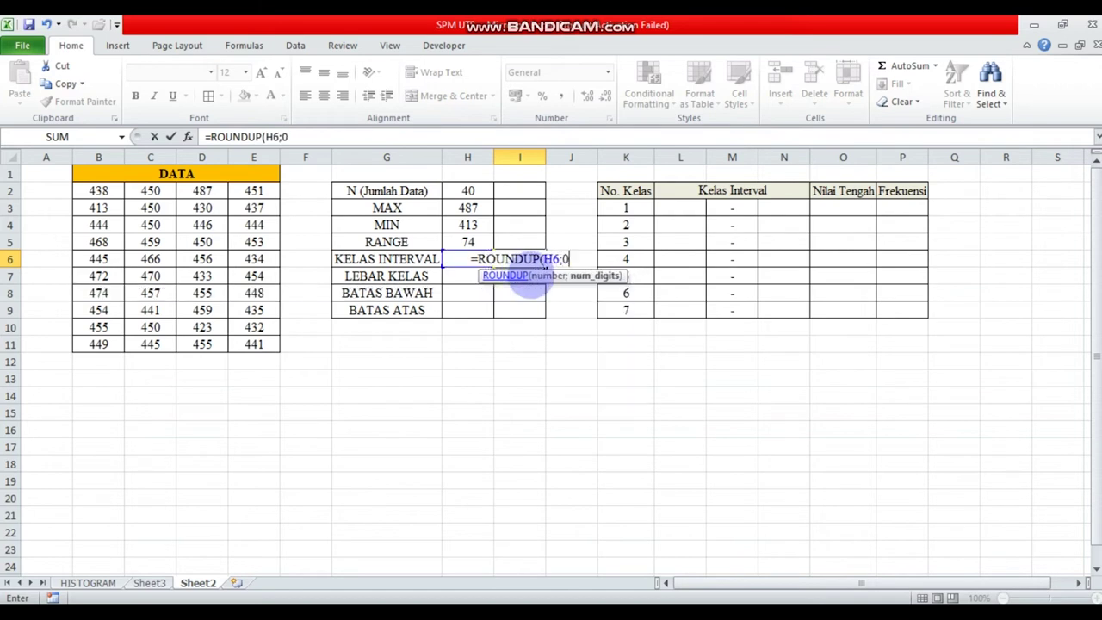
key(Return)
- Calculate LEBAR KELAS in H7 as =H5/I6 and copy the ROUNDUP formula from I6 down to I7
click(470, 281)
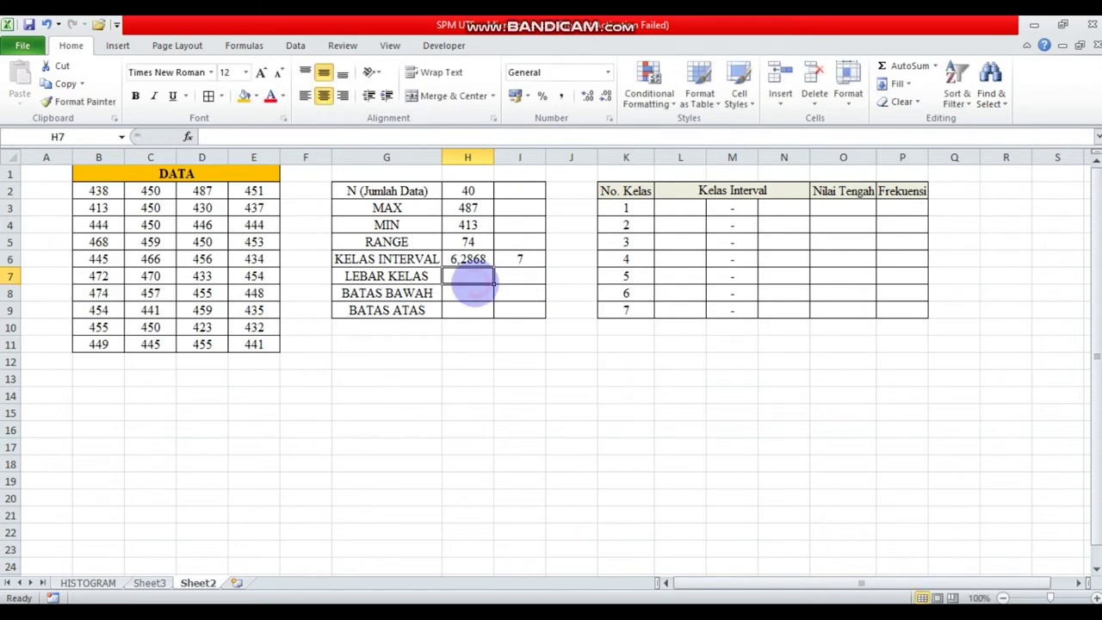
text(=)
click(468, 242)
text(/)
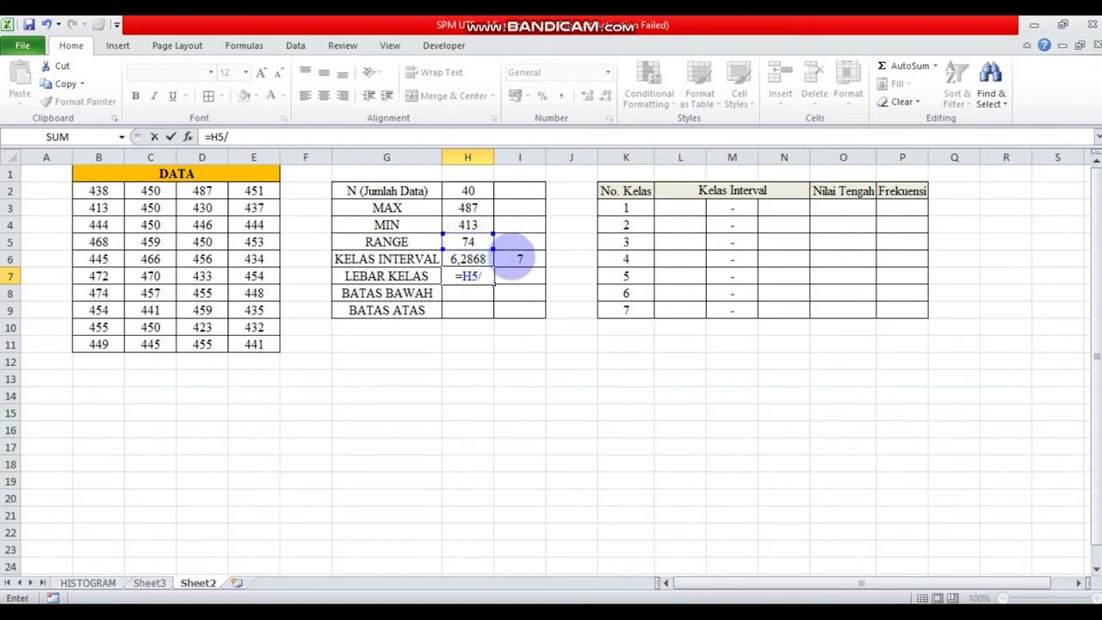
key(Return)
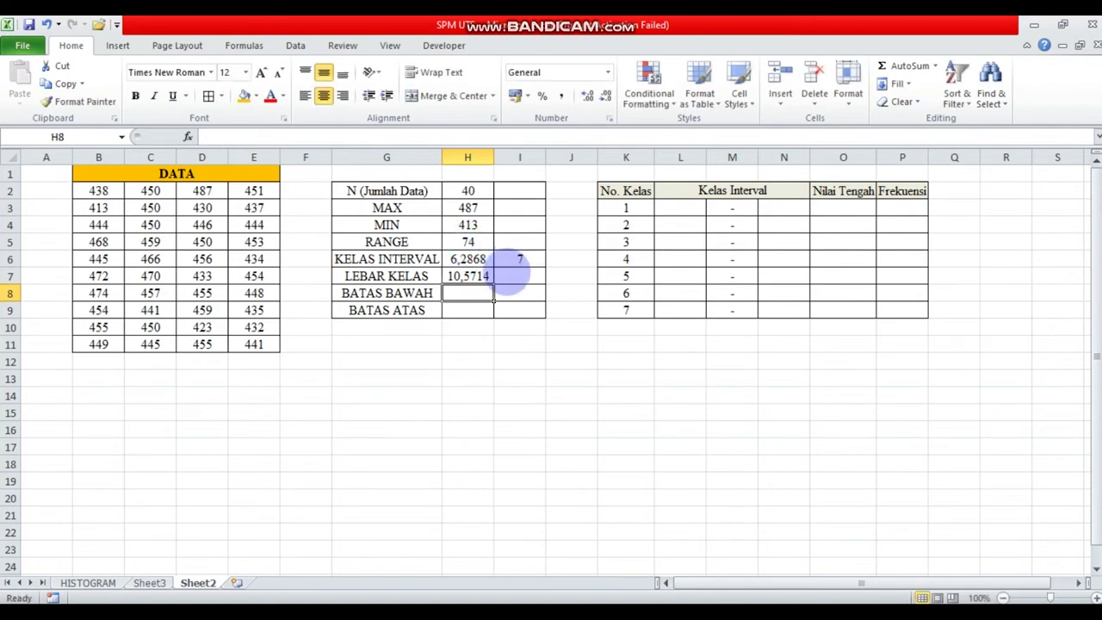
click(531, 266)
drag(546, 266, 545, 281)
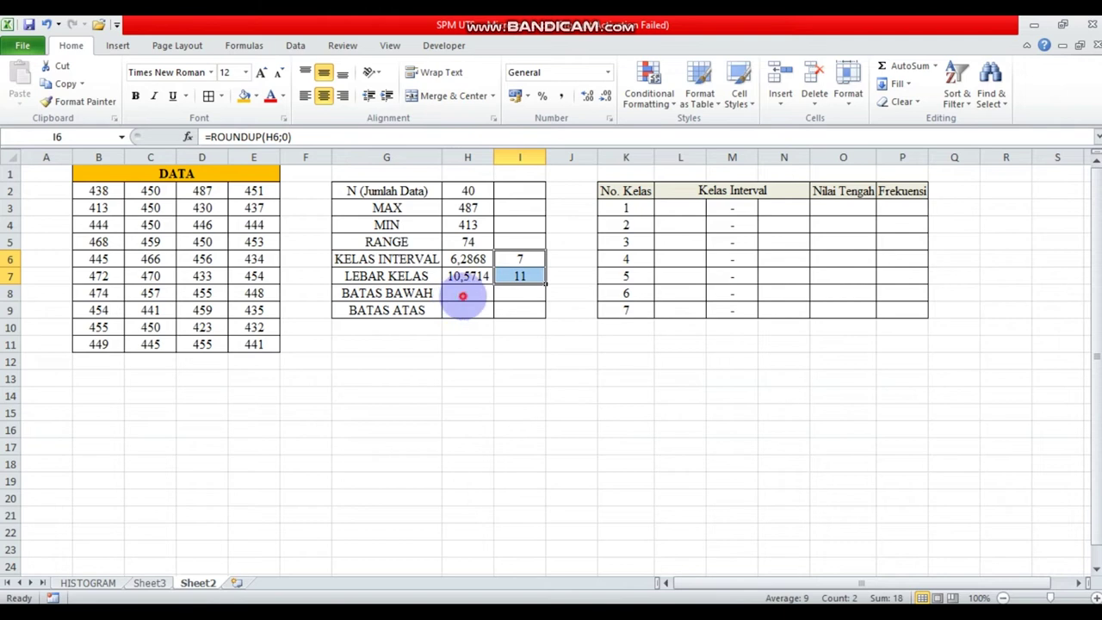
- Calculate BATAS BAWAH in H8 as the minimum less one half, =H4-(0,5)
click(463, 295)
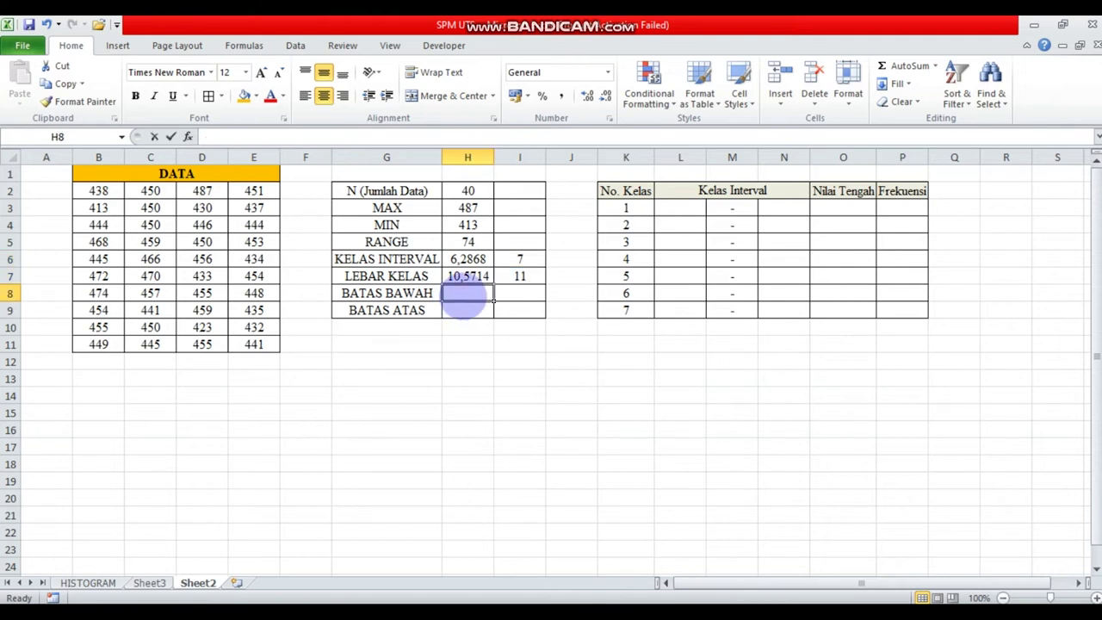
text(=)
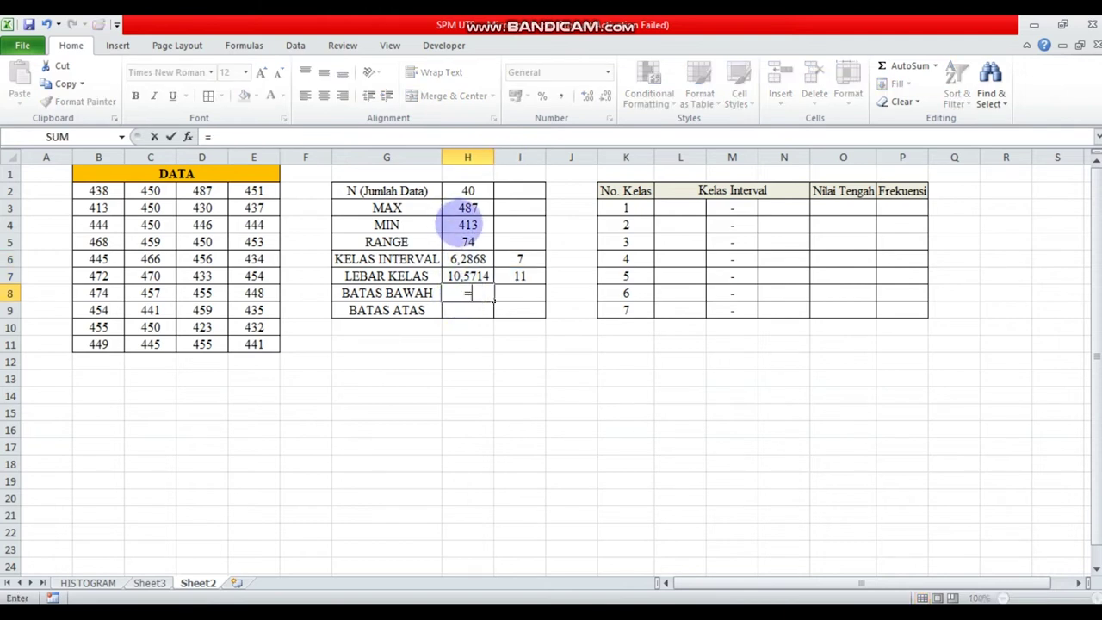
click(463, 224)
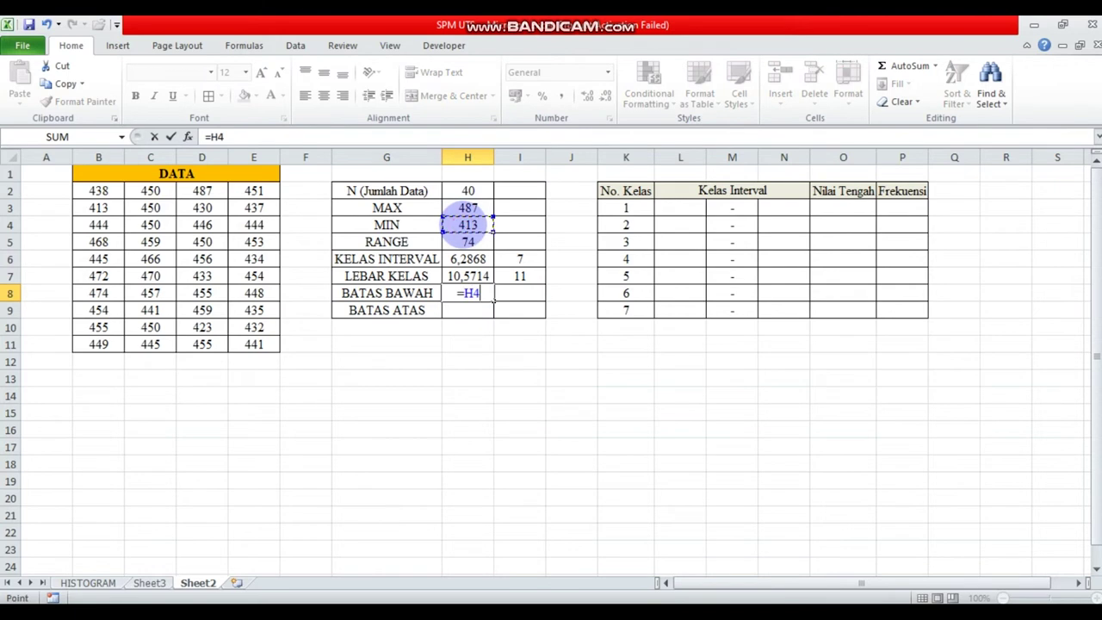
text(-(0,5))
key(Return)
- Calculate BATAS ATAS in H9 as the lower limit plus the rounded class width, =H8+I7
text(=)
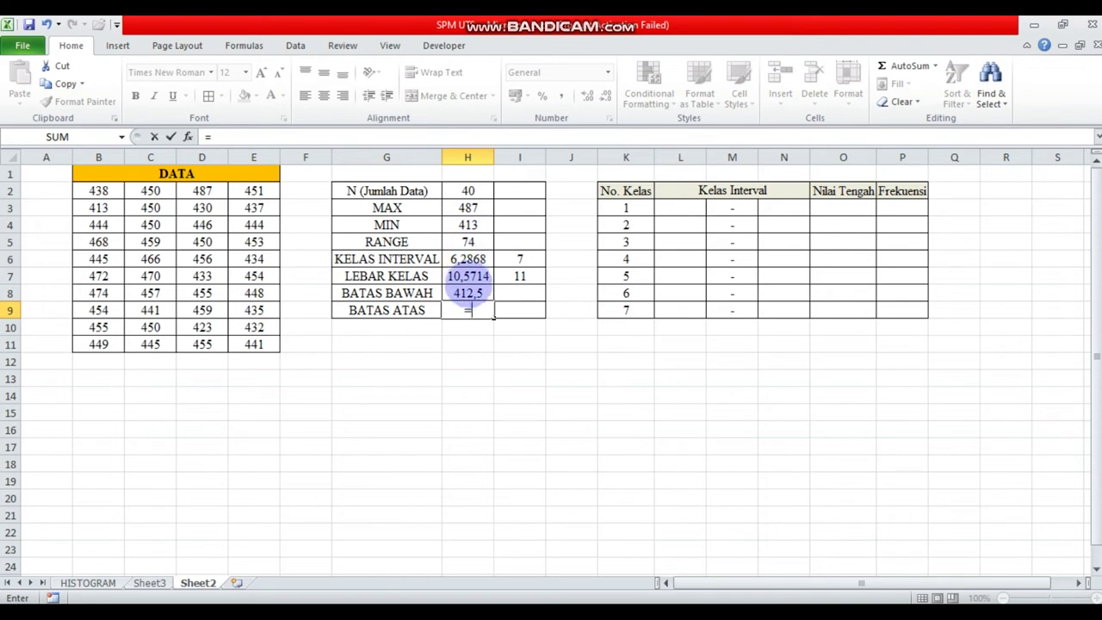
click(467, 292)
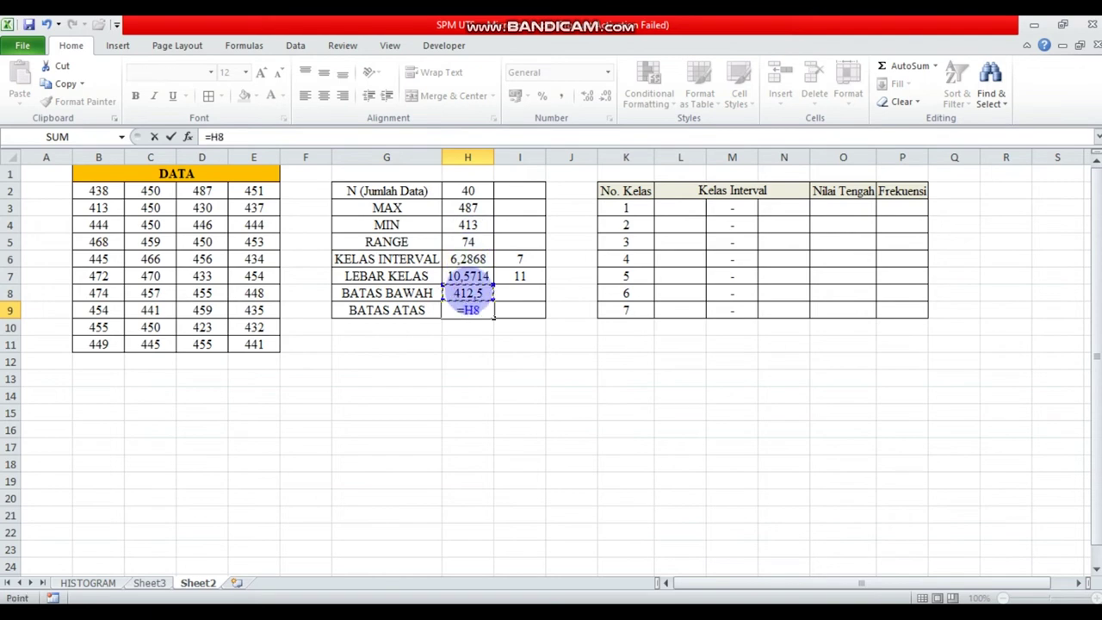
text(+)
click(520, 275)
key(Return)
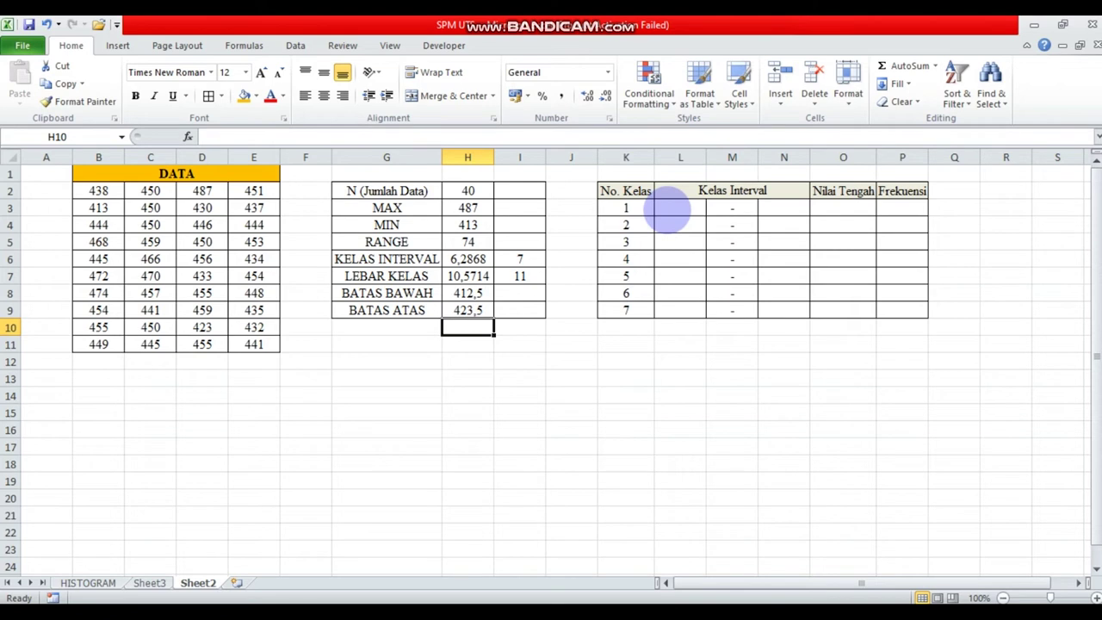
- Link the lower limit of class 1 in L3 to the BATAS BAWAH value with =H8
click(672, 210)
text(=)
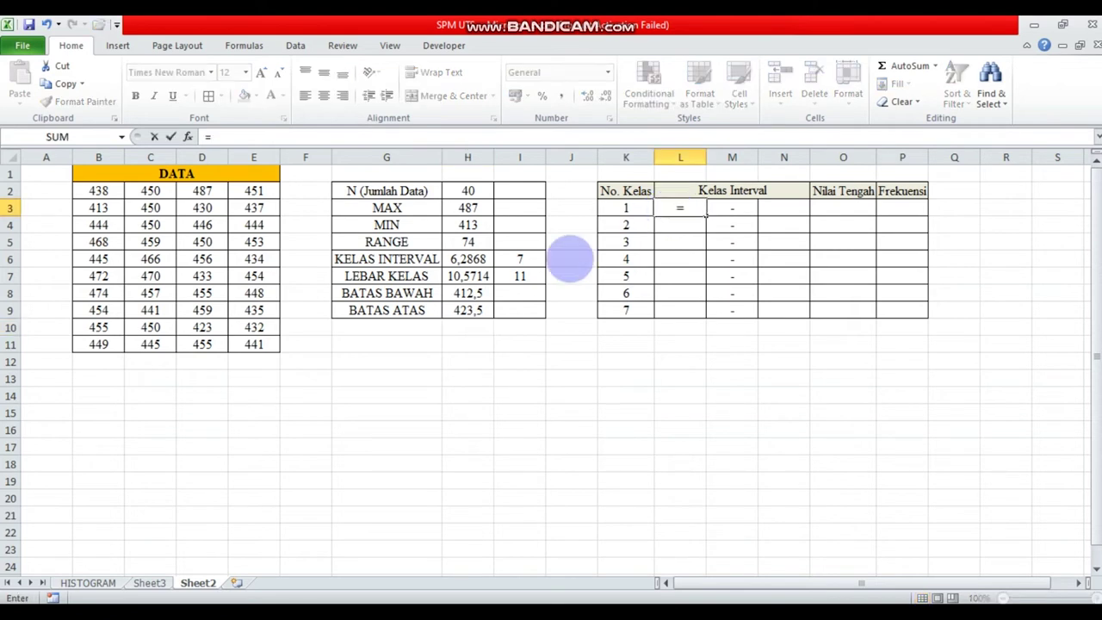
click(464, 292)
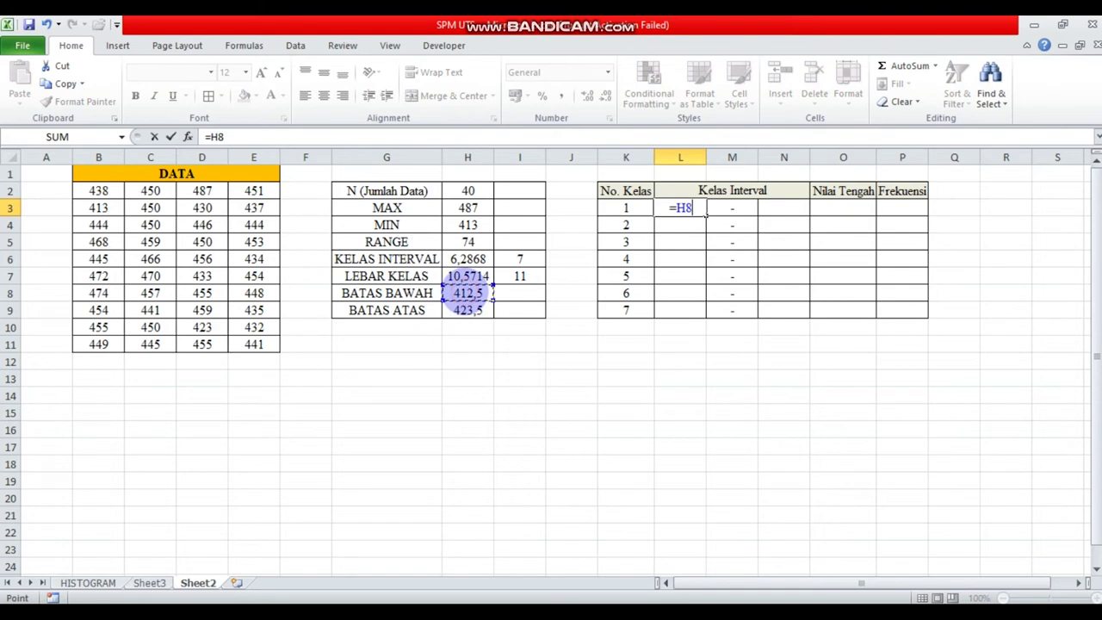
key(Return)
- Calculate the upper limit of class 1 in N3 with an absolute reference to the class width, =L3+$I$7
click(768, 207)
text(=)
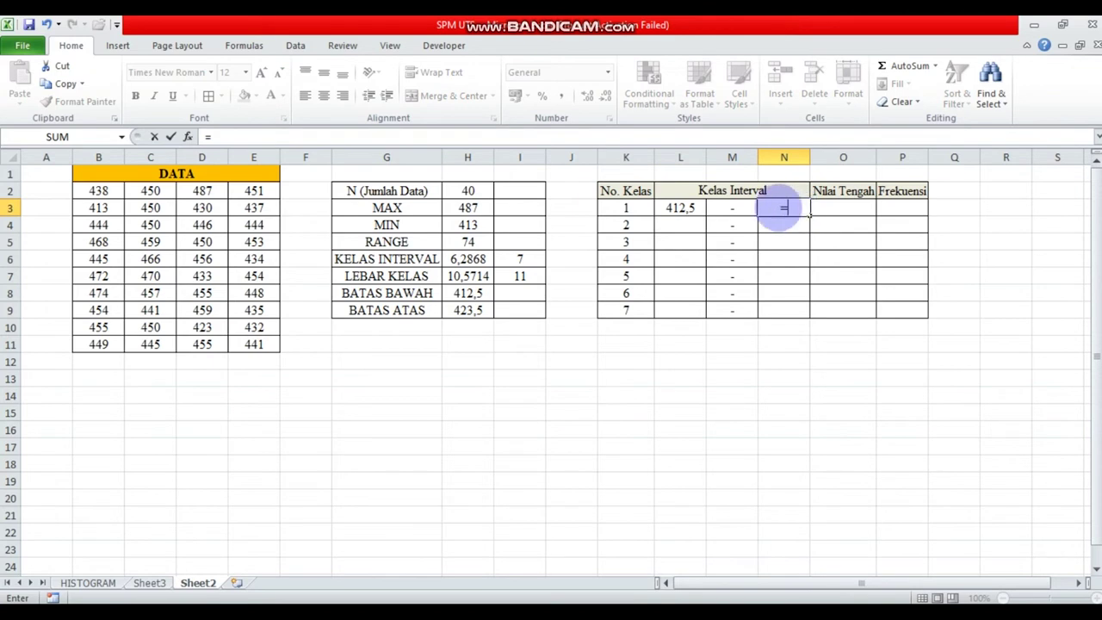
click(691, 211)
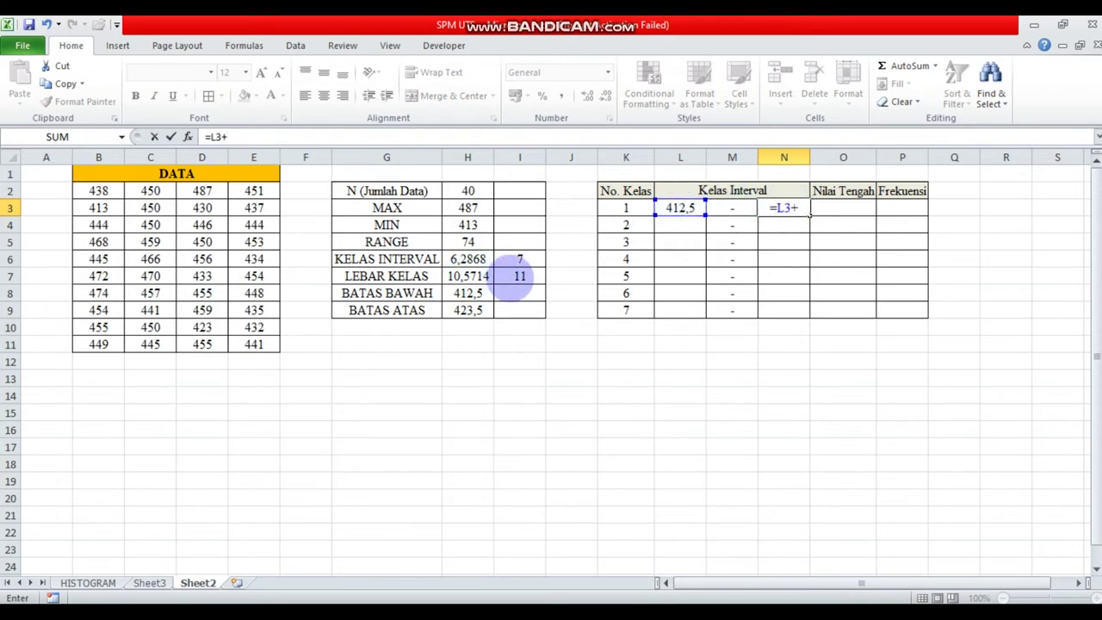
click(522, 276)
key(F4)
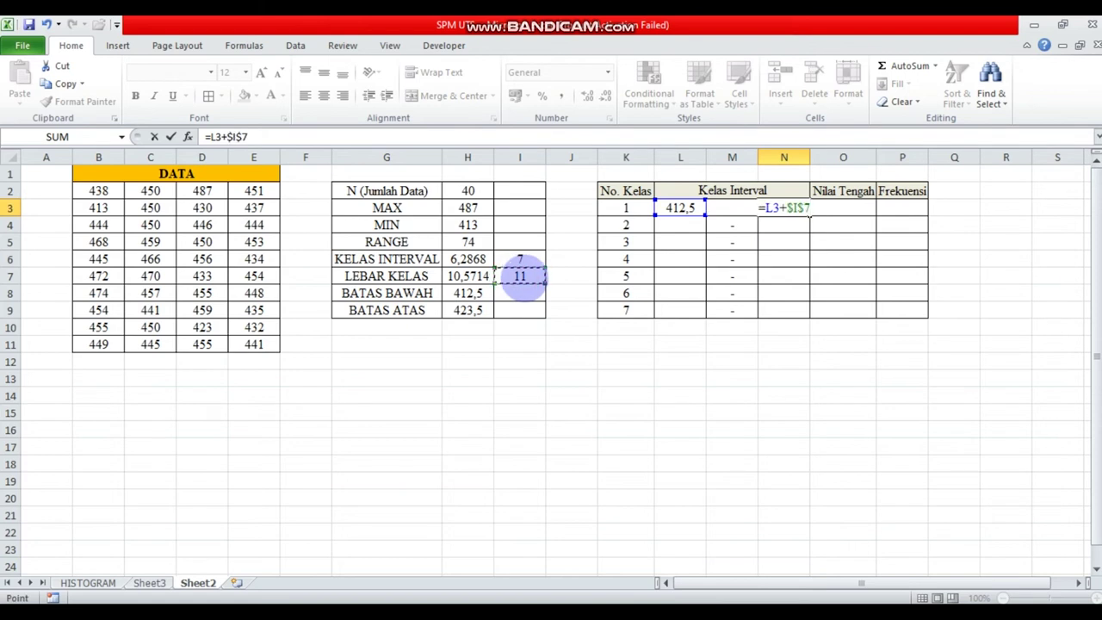
key(Return)
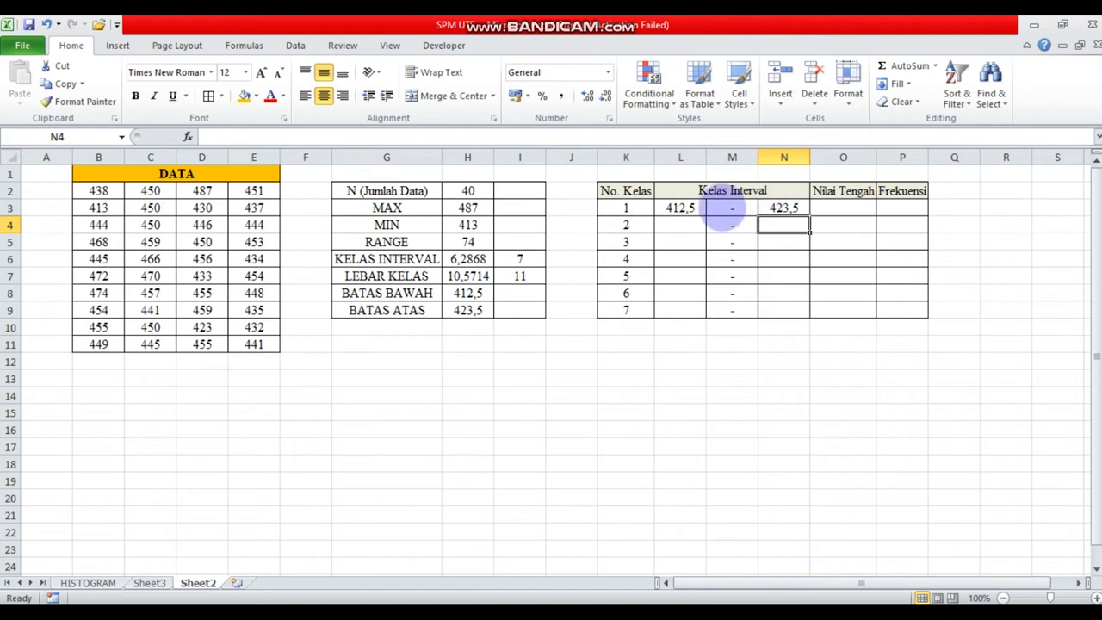
- Set the lower limit of class 2 in L4 to =N3 and fill the formula down to L9
click(686, 224)
text(=)
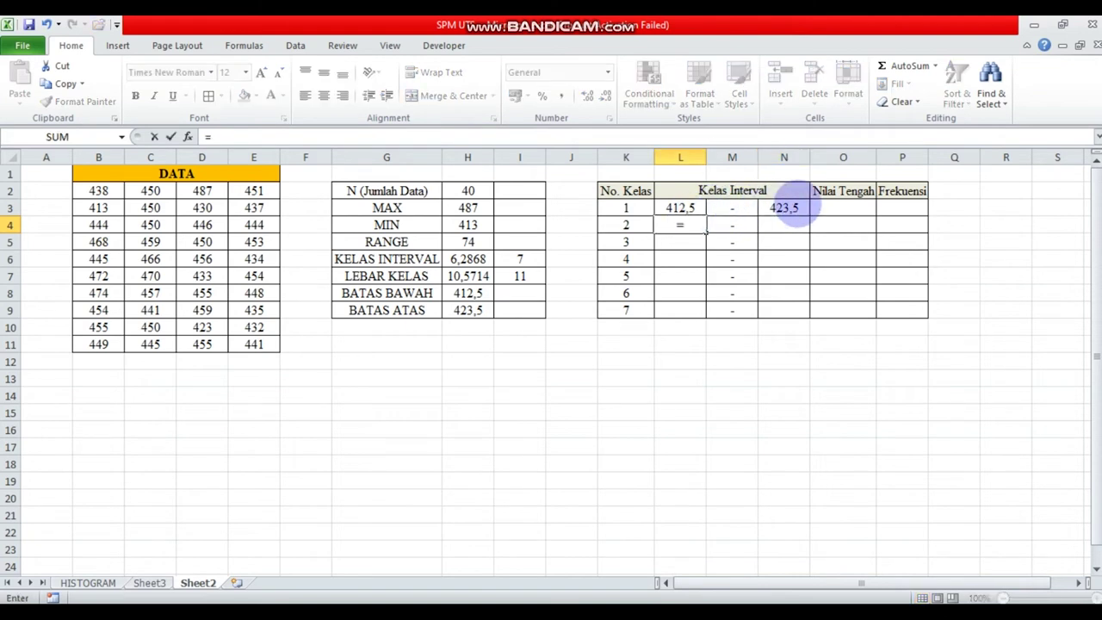
click(796, 207)
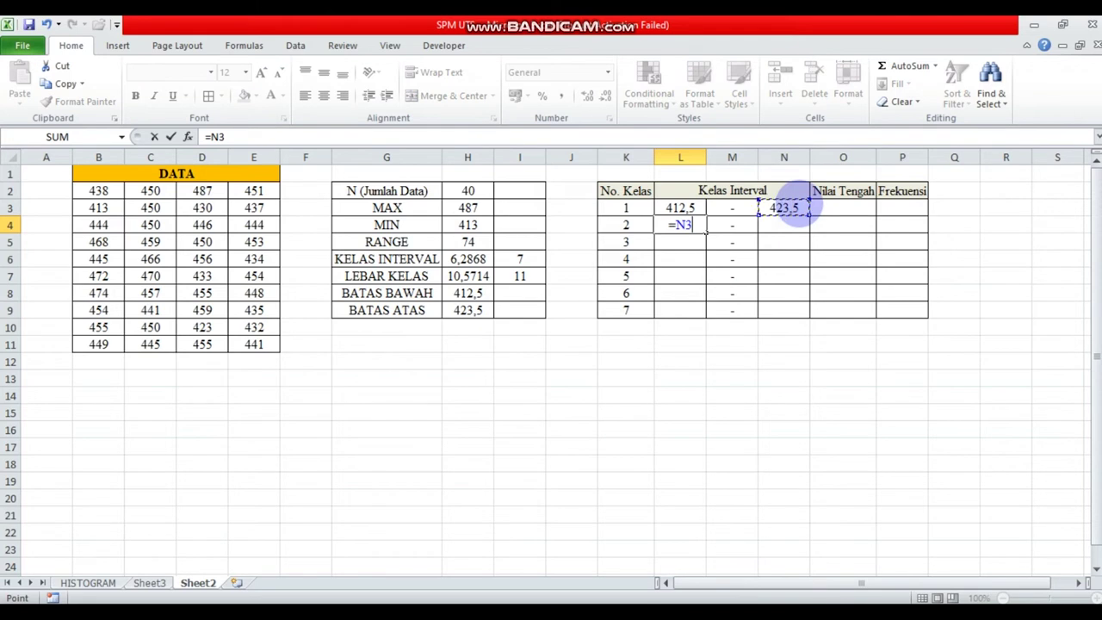
key(Return)
click(695, 226)
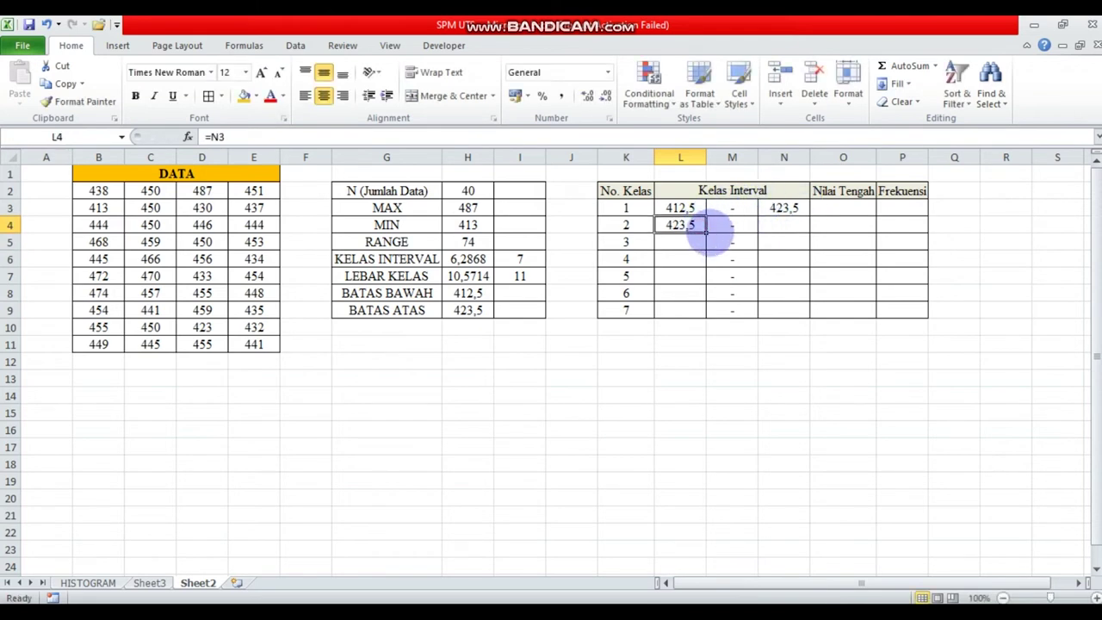
double_click(703, 232)
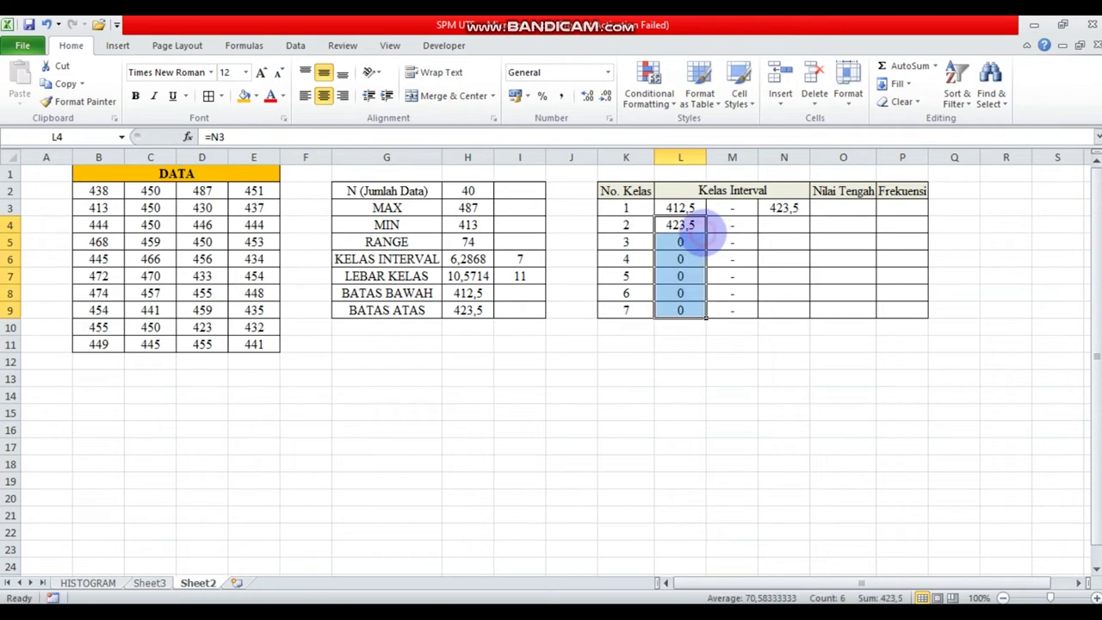
- Fill the upper limit formula from N3 down to N9 for all seven classes
click(783, 208)
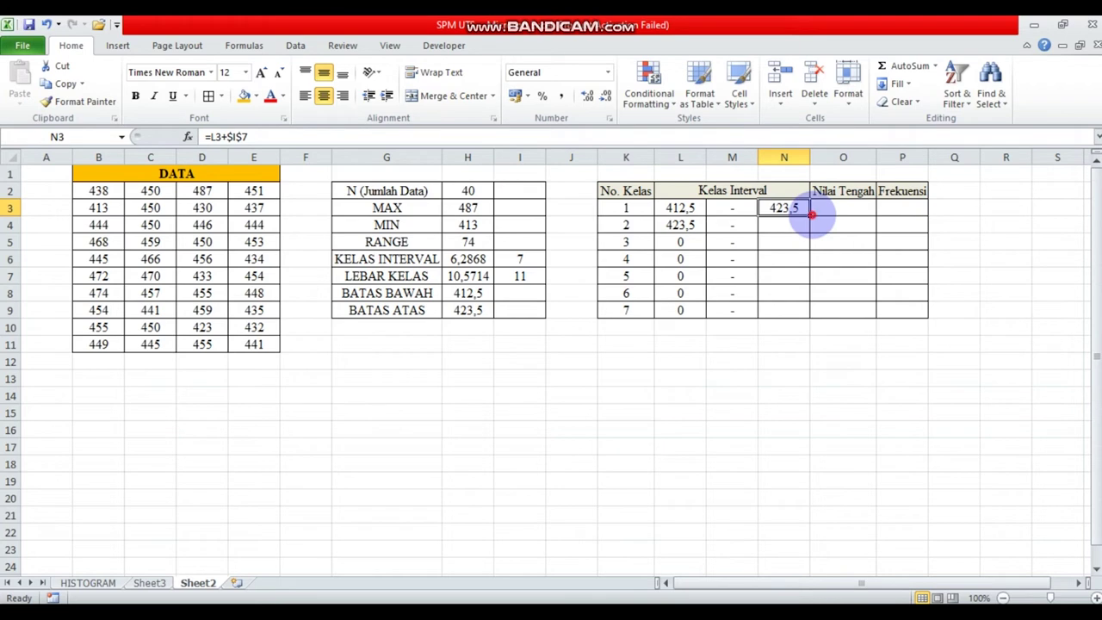
double_click(810, 214)
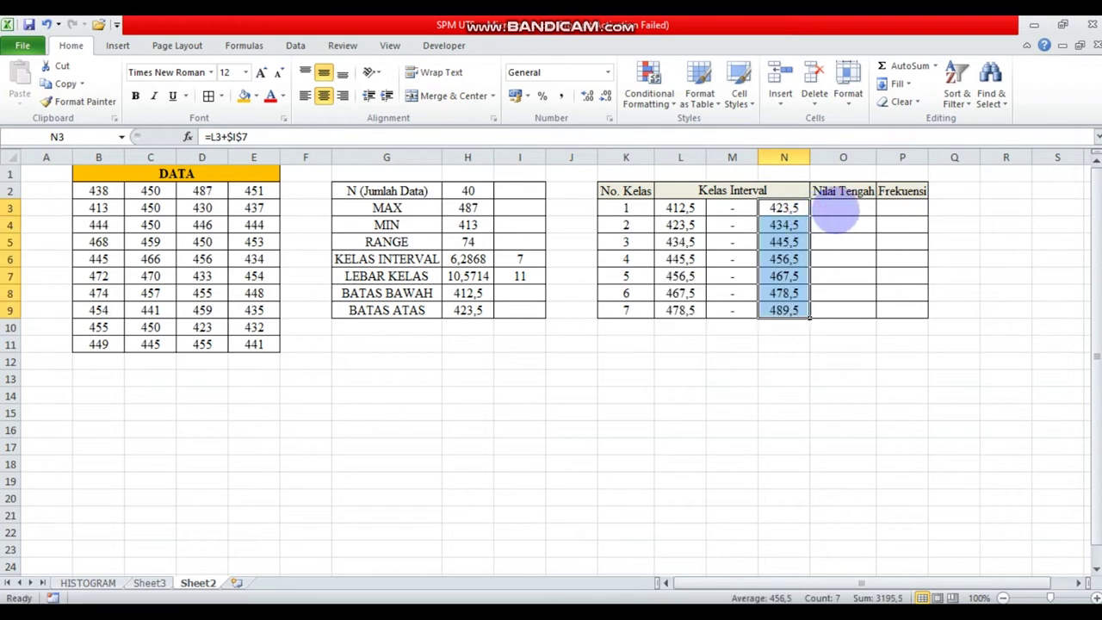
- Calculate the Nilai Tengah of class 1 in O3 with =(L3+N3)/2 and fill the formula down to O9
click(839, 210)
text(=()
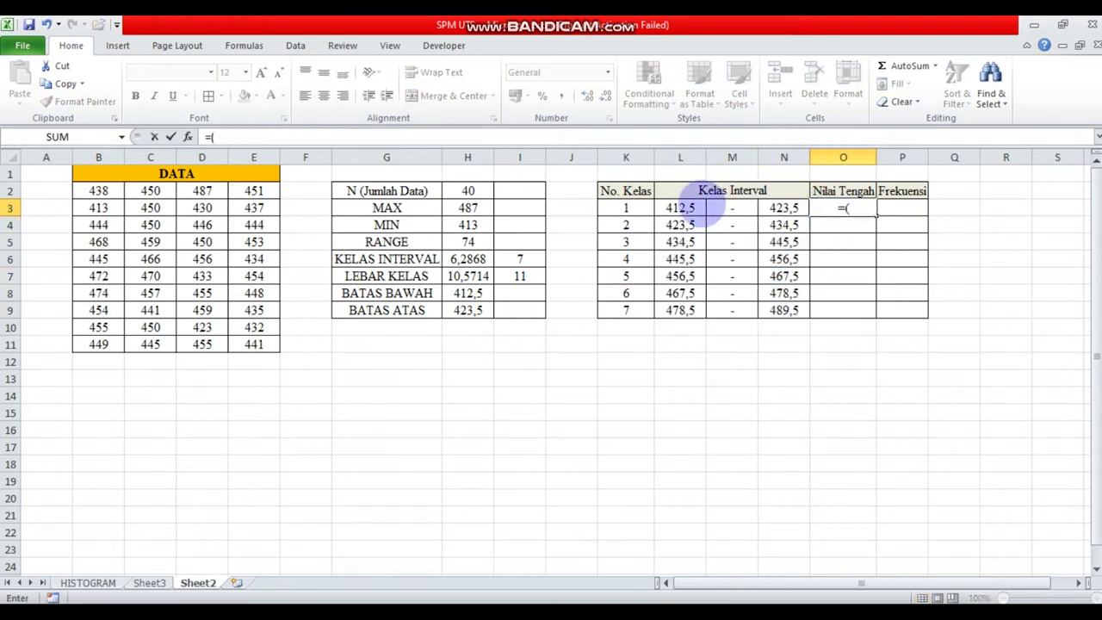
click(679, 207)
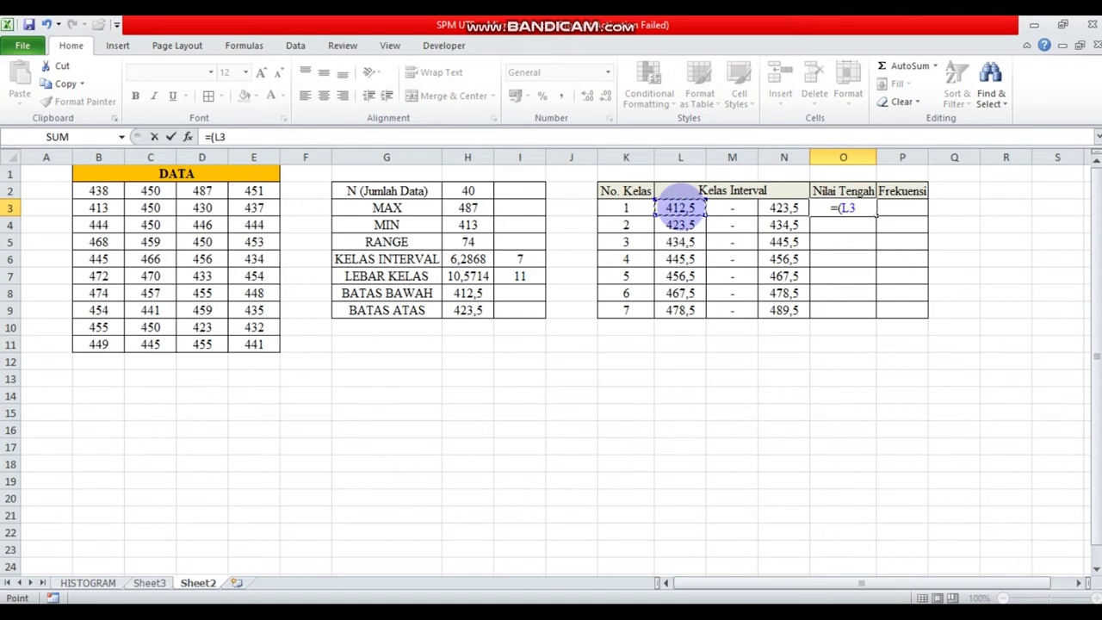
text(+)
click(770, 209)
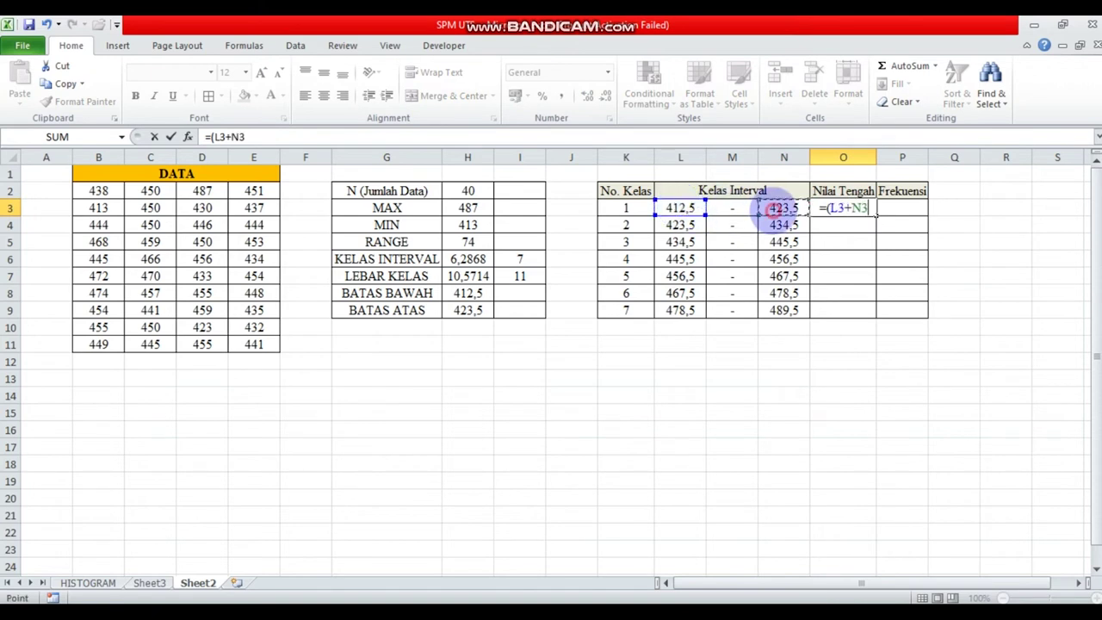
text()/2)
key(Return)
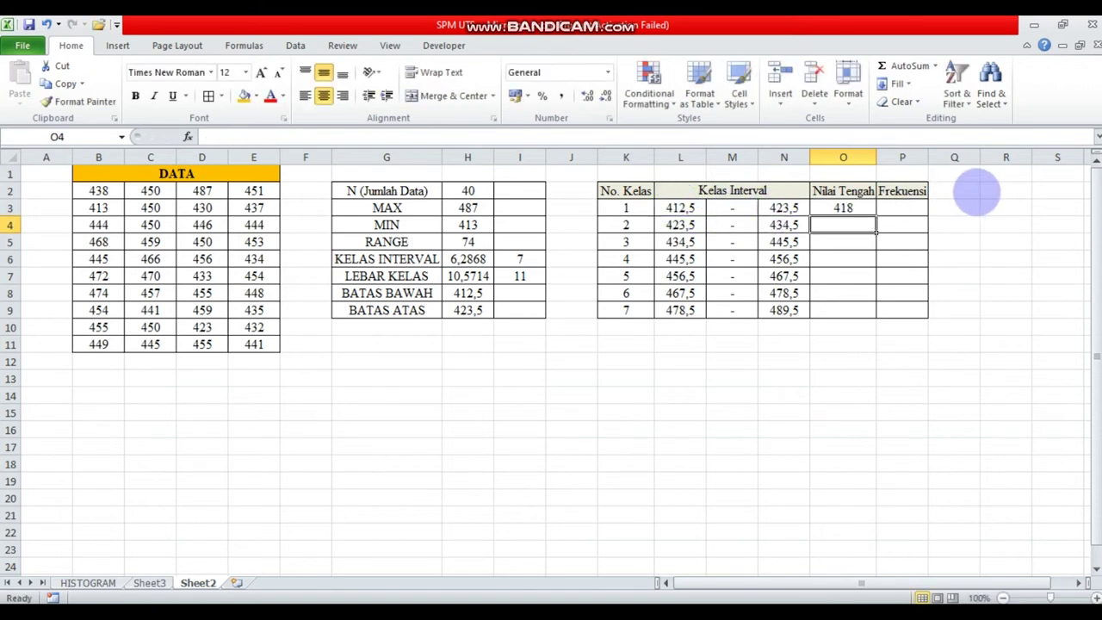
click(859, 211)
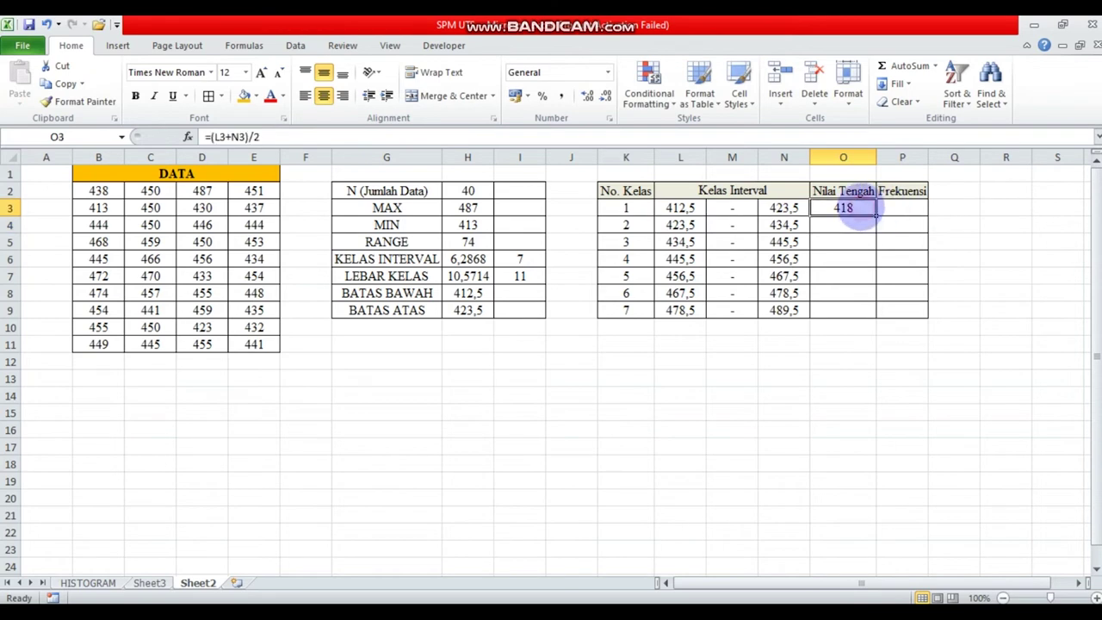
double_click(874, 215)
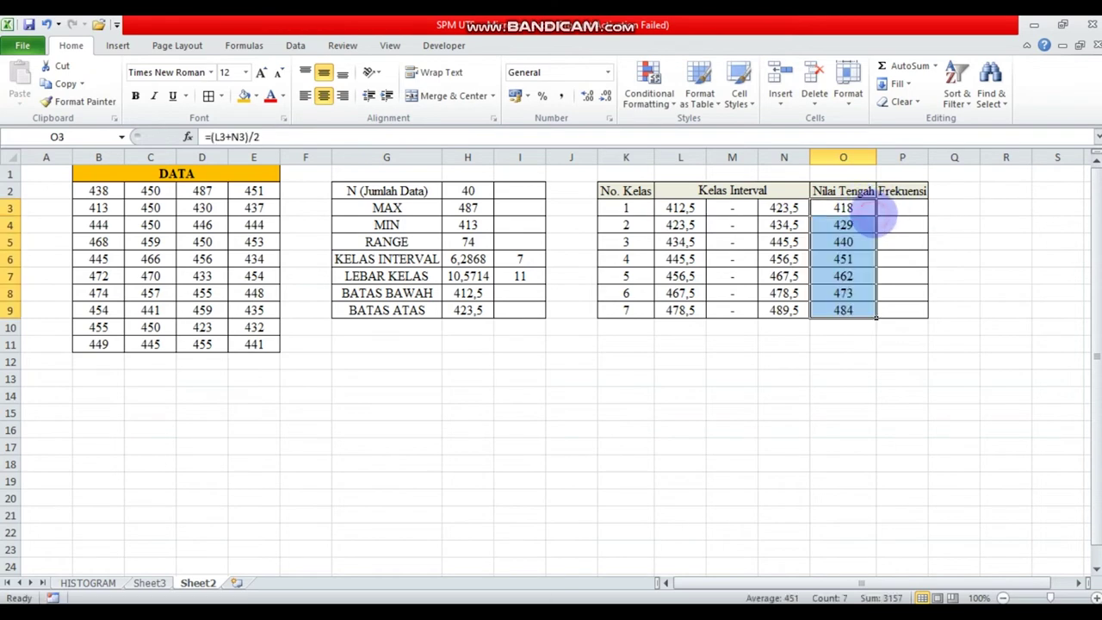
- Enter =FREQUENCY(B2:E11;N3:N9) as an array formula in the Frekuensi cells P3:P9
drag(897, 210, 904, 305)
text(=FRE)
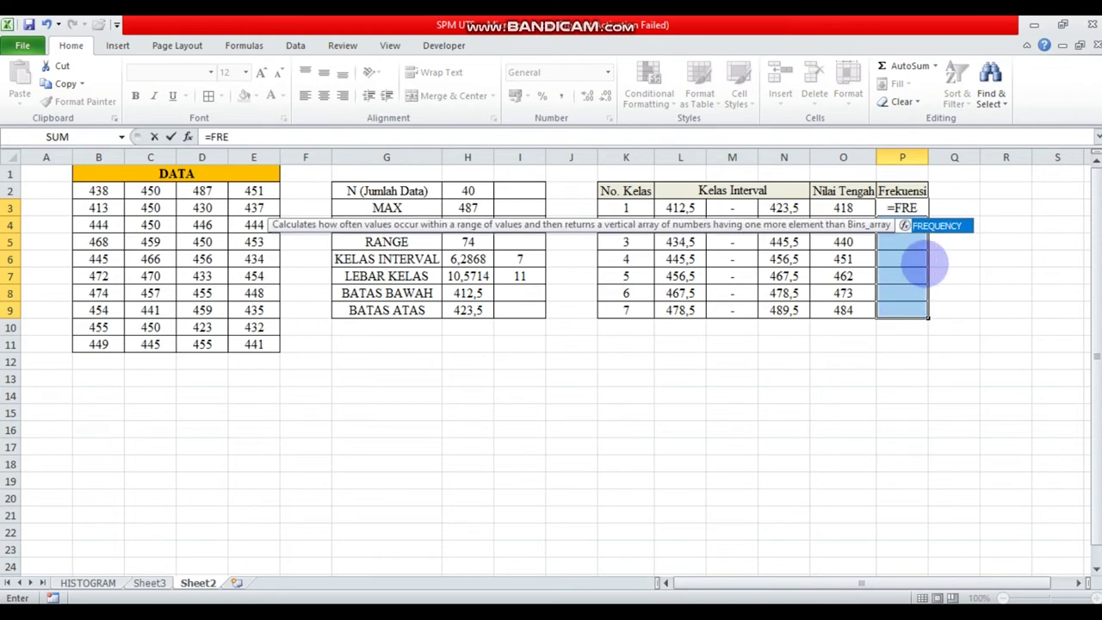
double_click(936, 226)
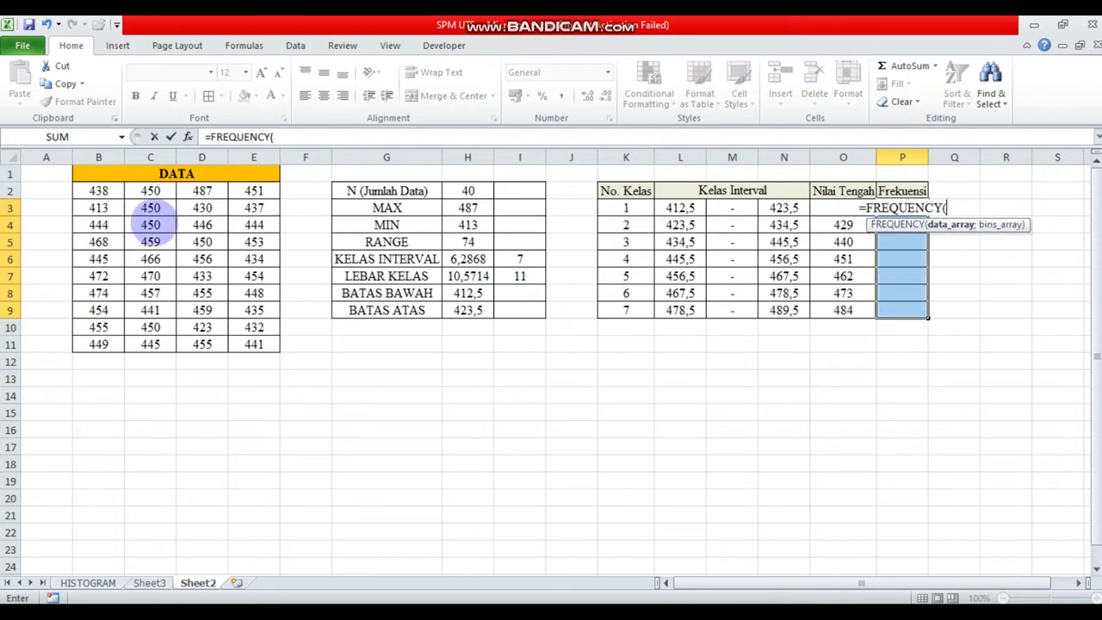
drag(100, 189, 253, 345)
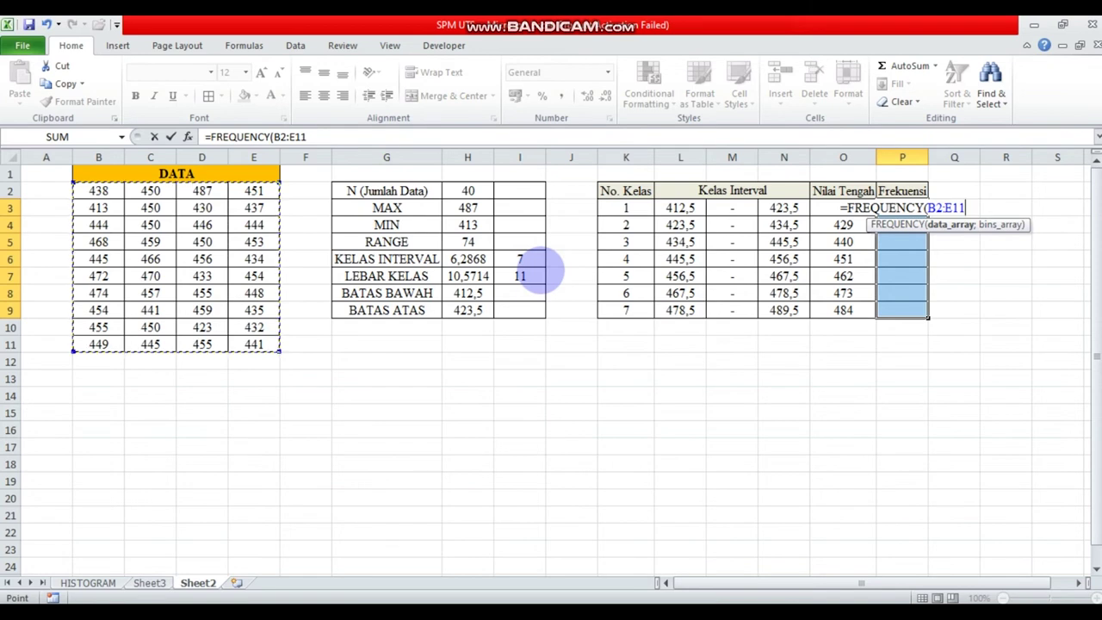
text(;)
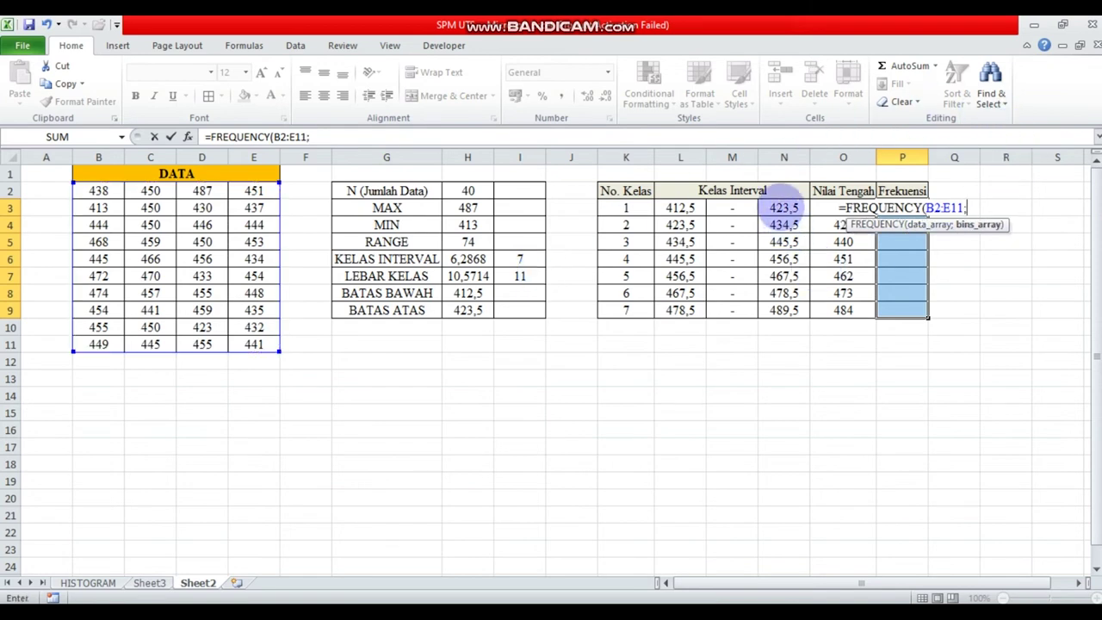
drag(778, 208, 784, 310)
text())
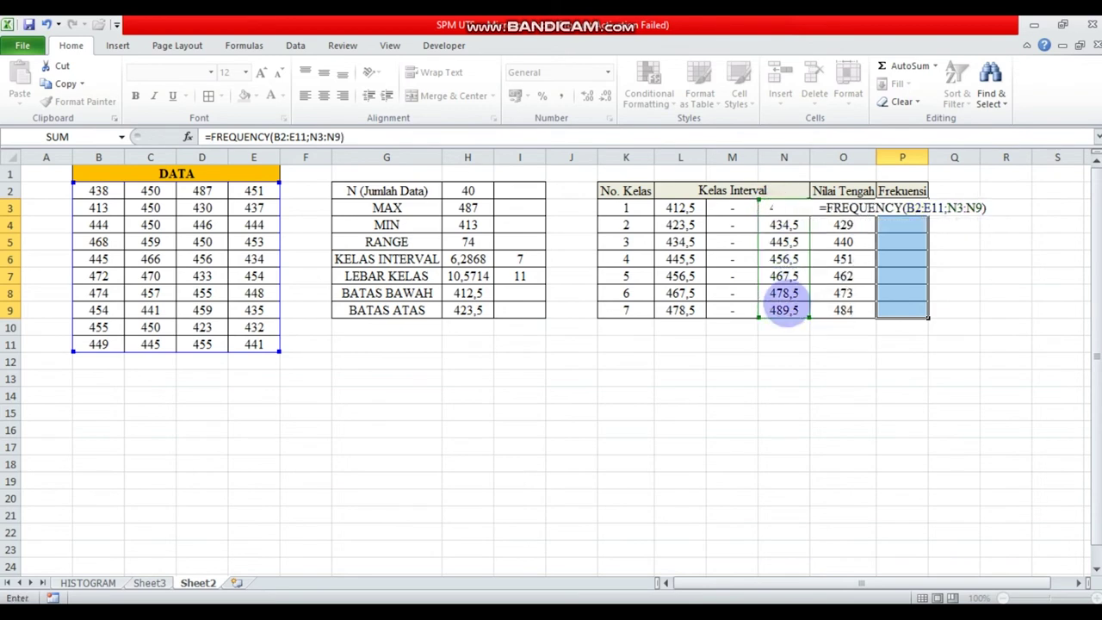
key(ctrl+shift+Return)
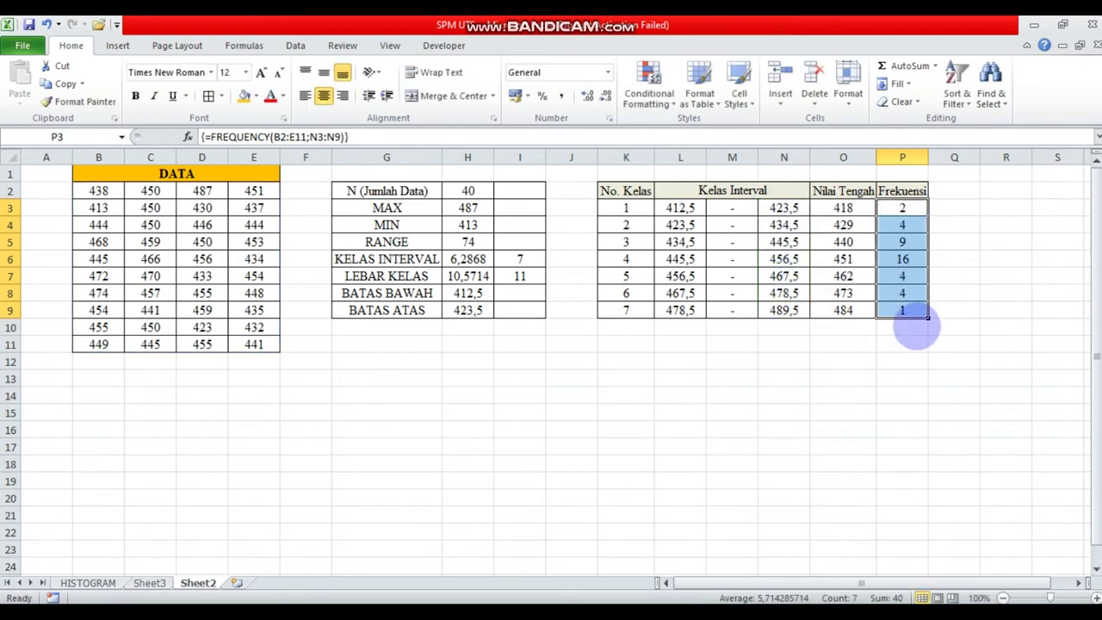
- Total the class frequencies in P10 with =SUM(P3:P9)
click(914, 325)
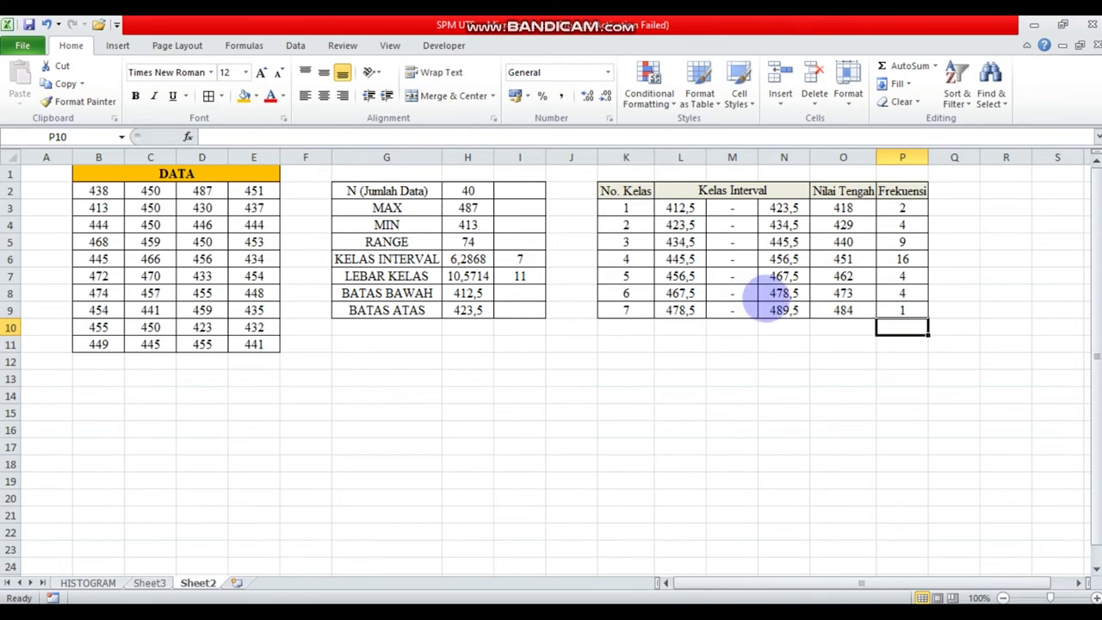
text(=SUM()
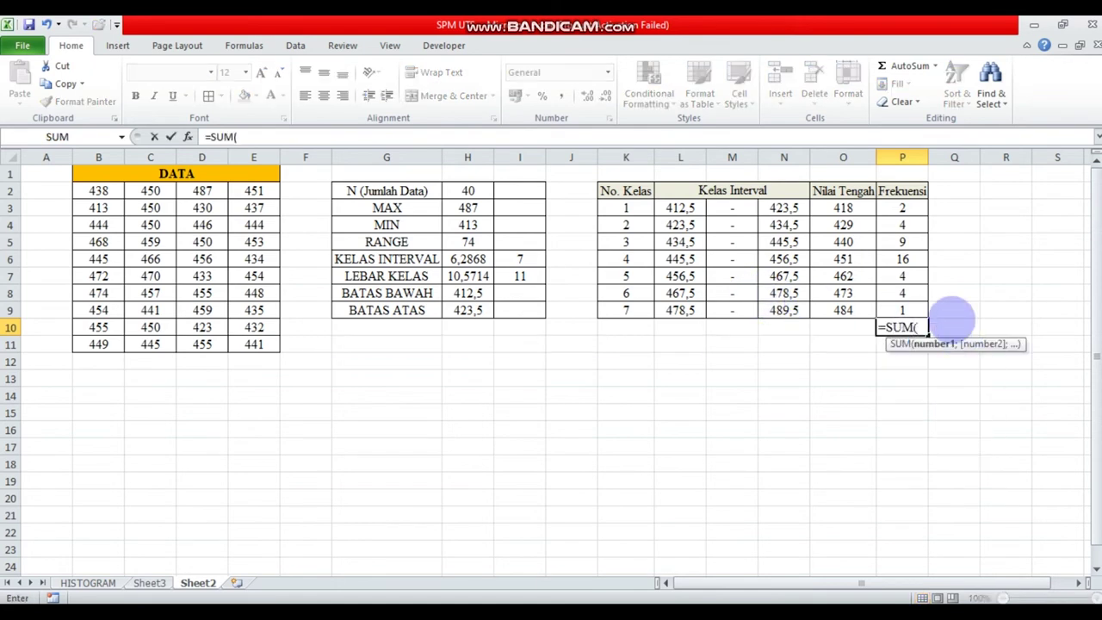
drag(911, 205, 904, 303)
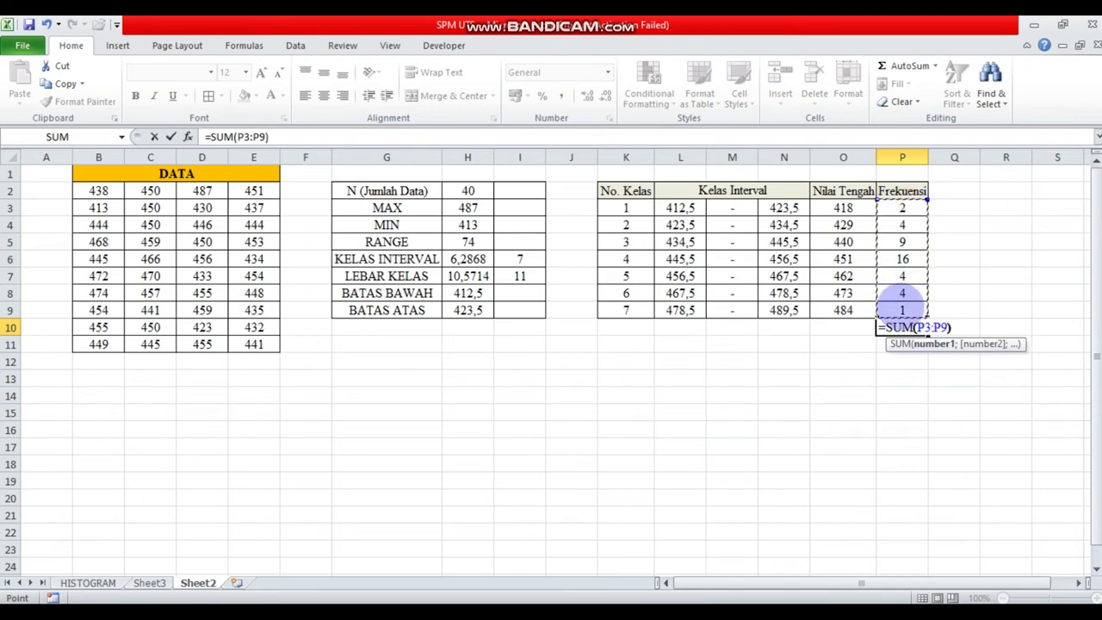
key(Return)
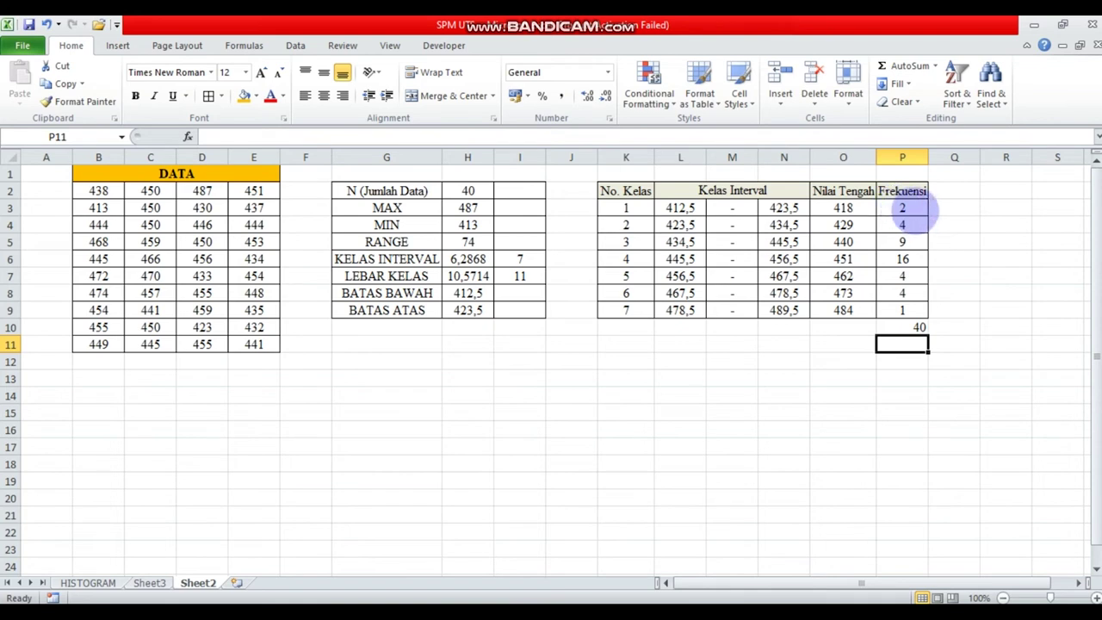
- Create a conditional formatting rule on B2:E11 for cell values between 412,5 and 423,5
drag(93, 191, 250, 345)
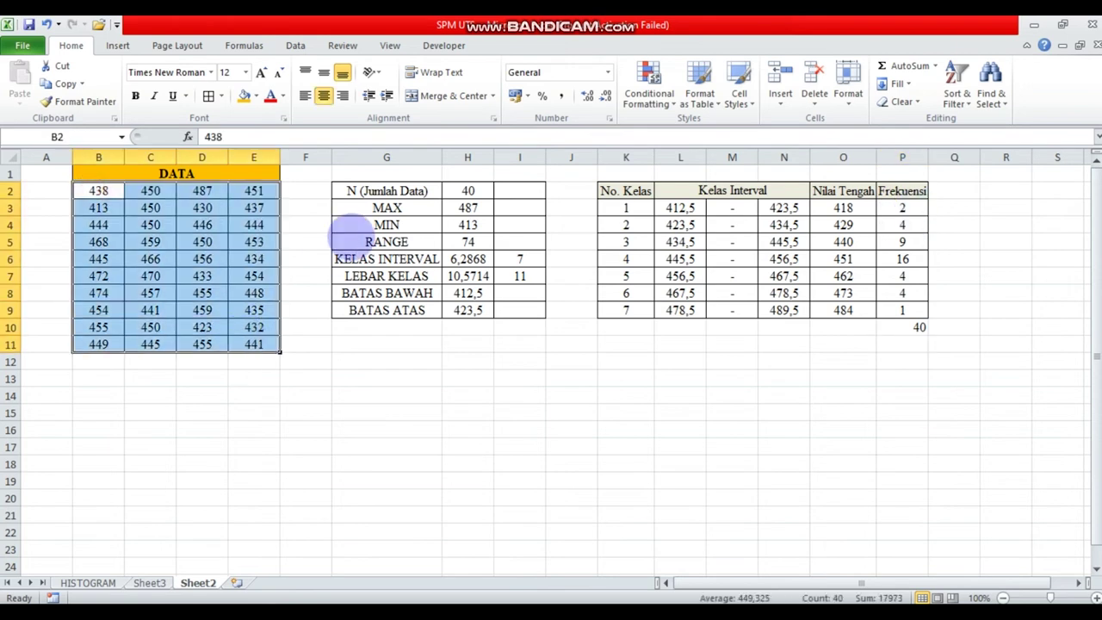
click(649, 90)
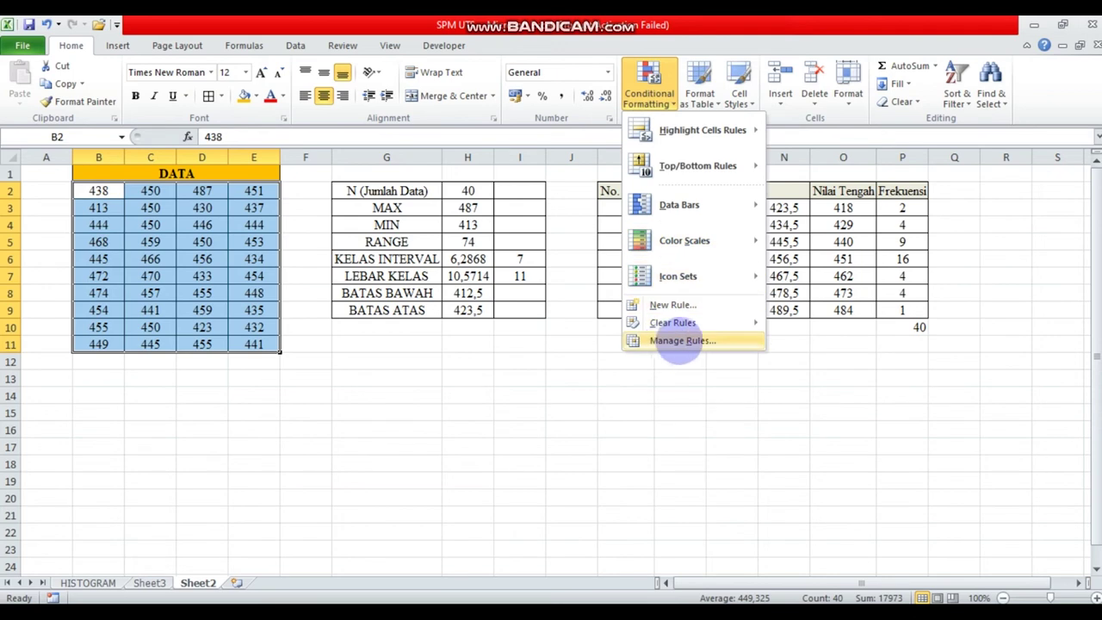
click(680, 341)
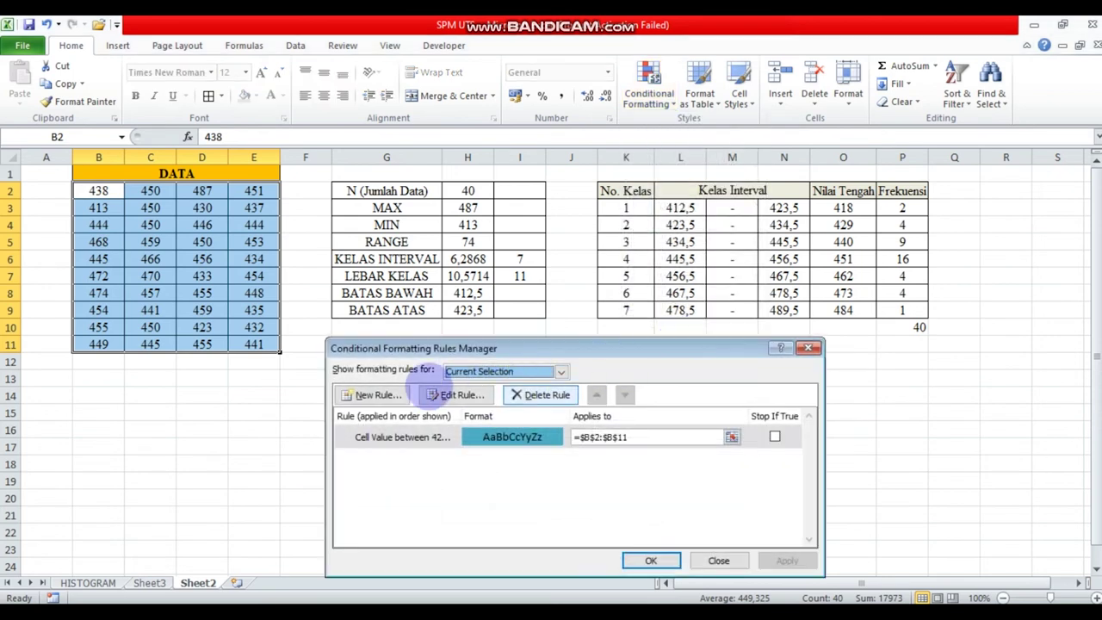
click(370, 395)
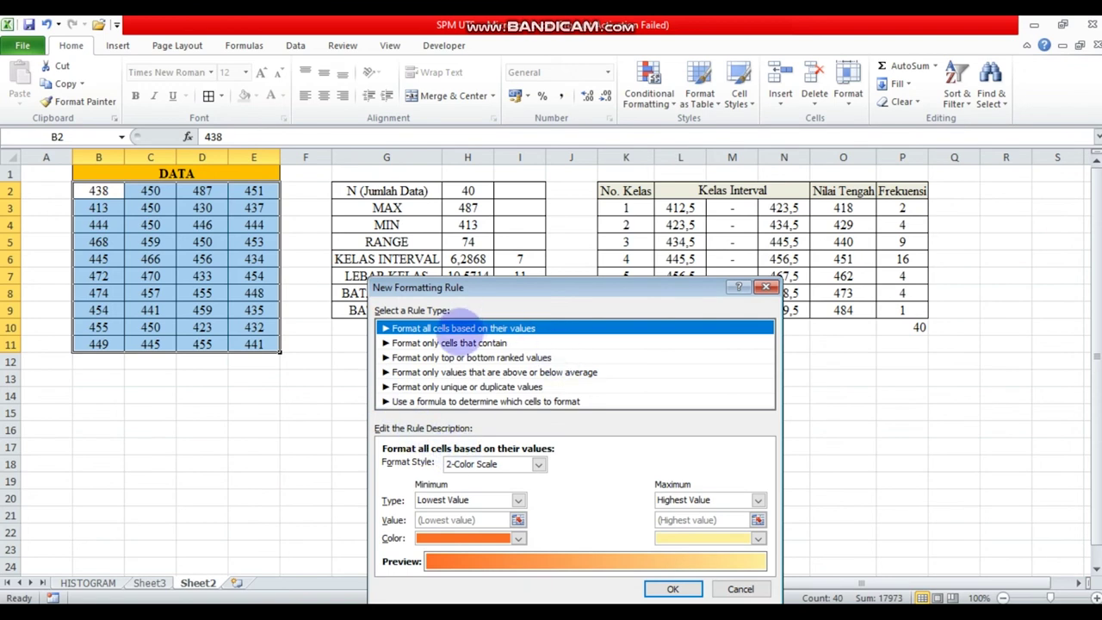
click(452, 342)
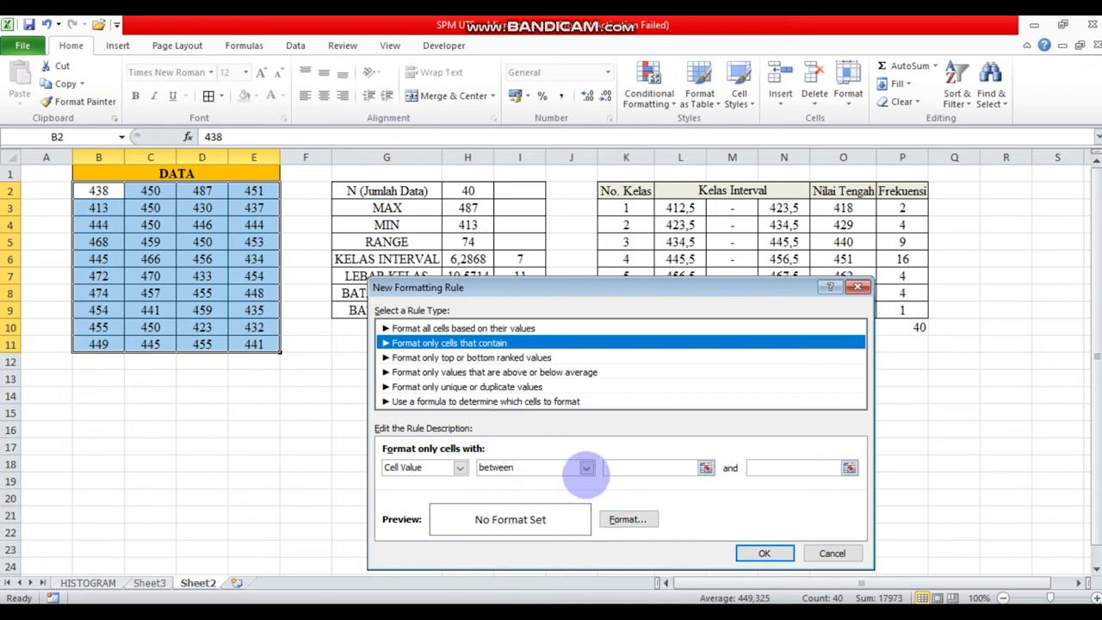
click(500, 467)
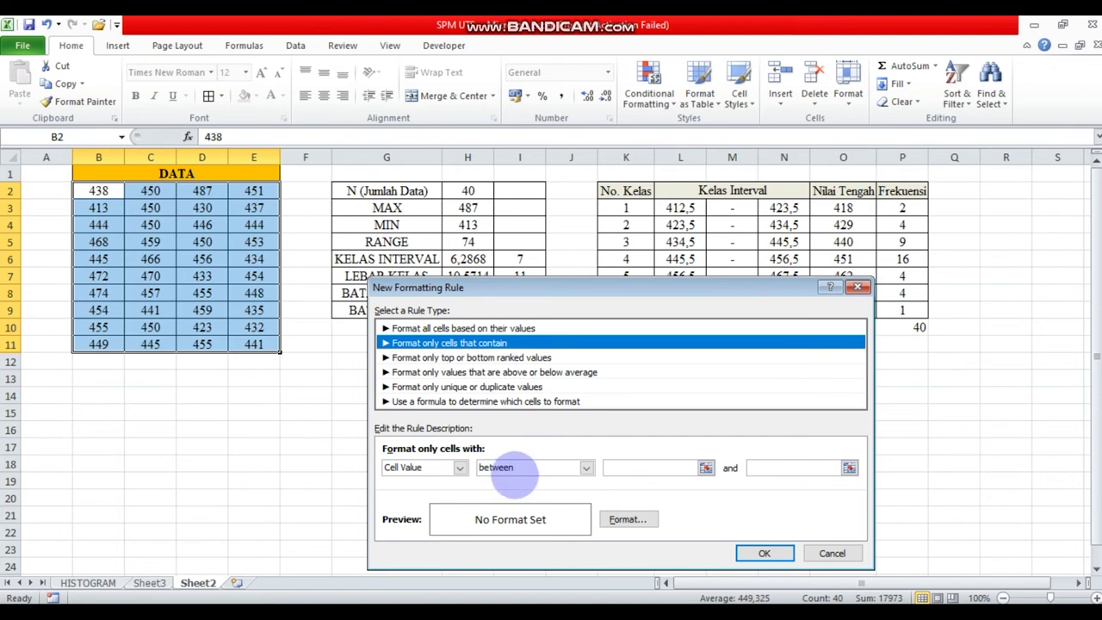
click(633, 466)
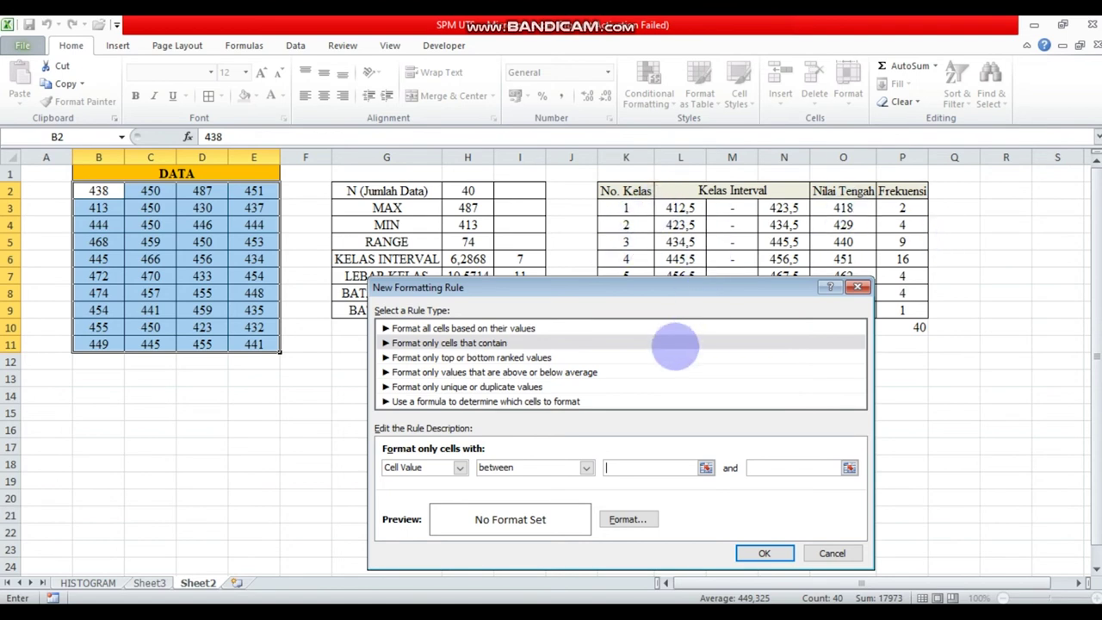
text(412,5)
click(795, 466)
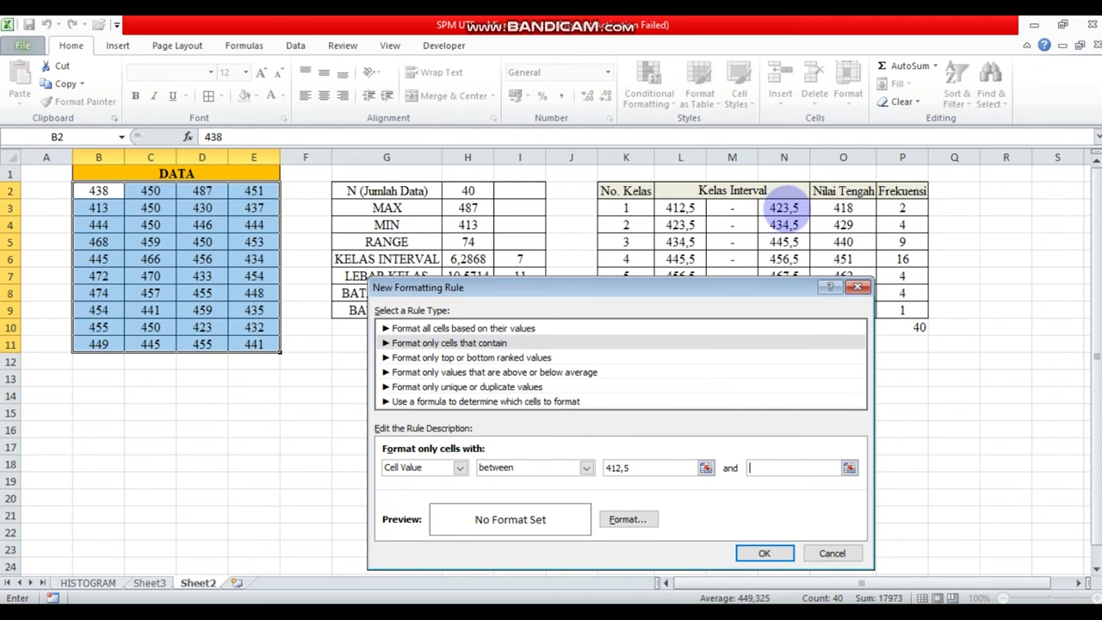
text(423,5)
- Give the new rule a teal background fill and apply it to the data cells
click(649, 514)
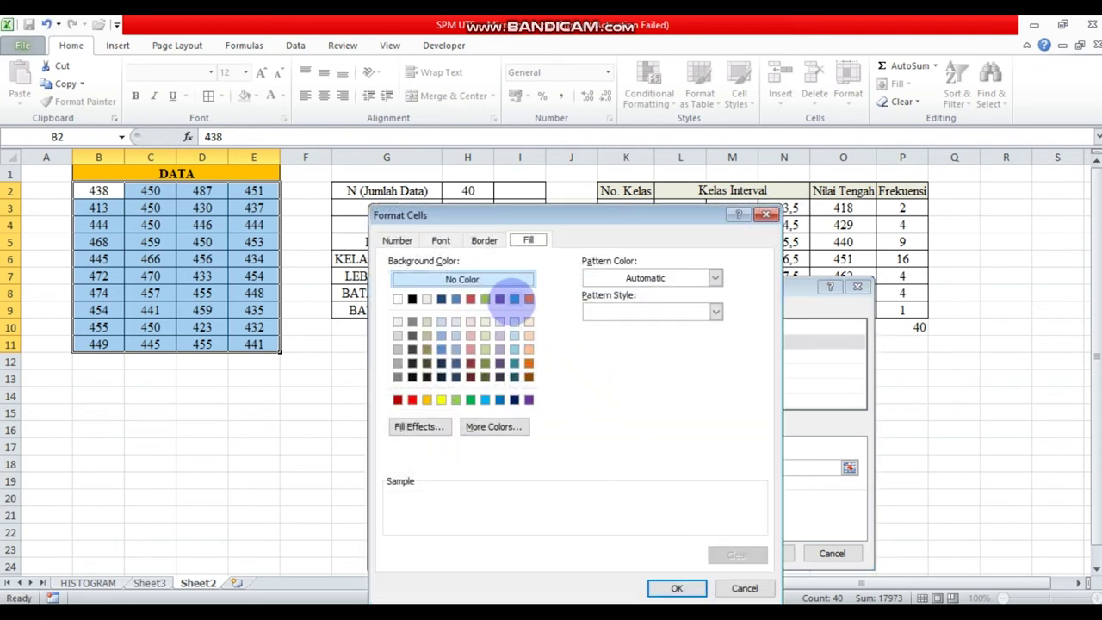
click(514, 299)
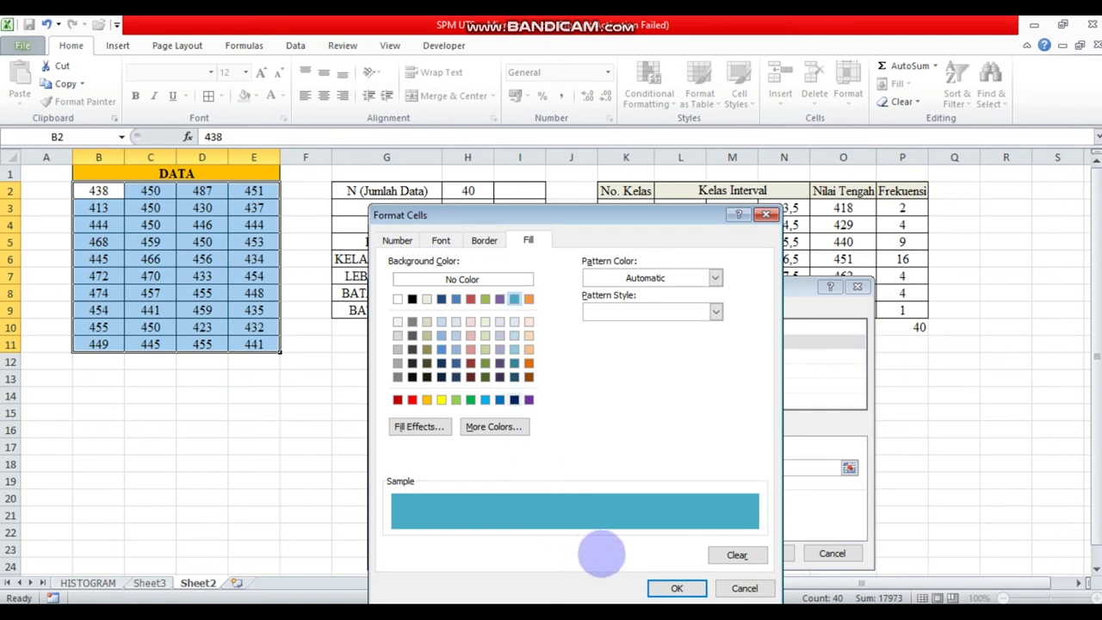
click(673, 587)
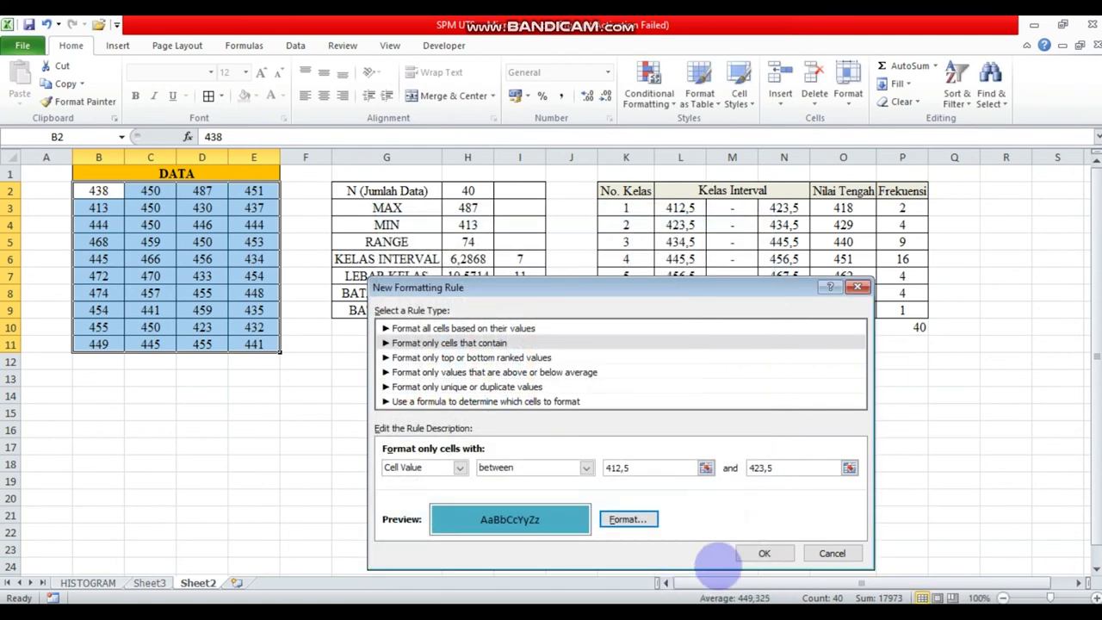
click(763, 554)
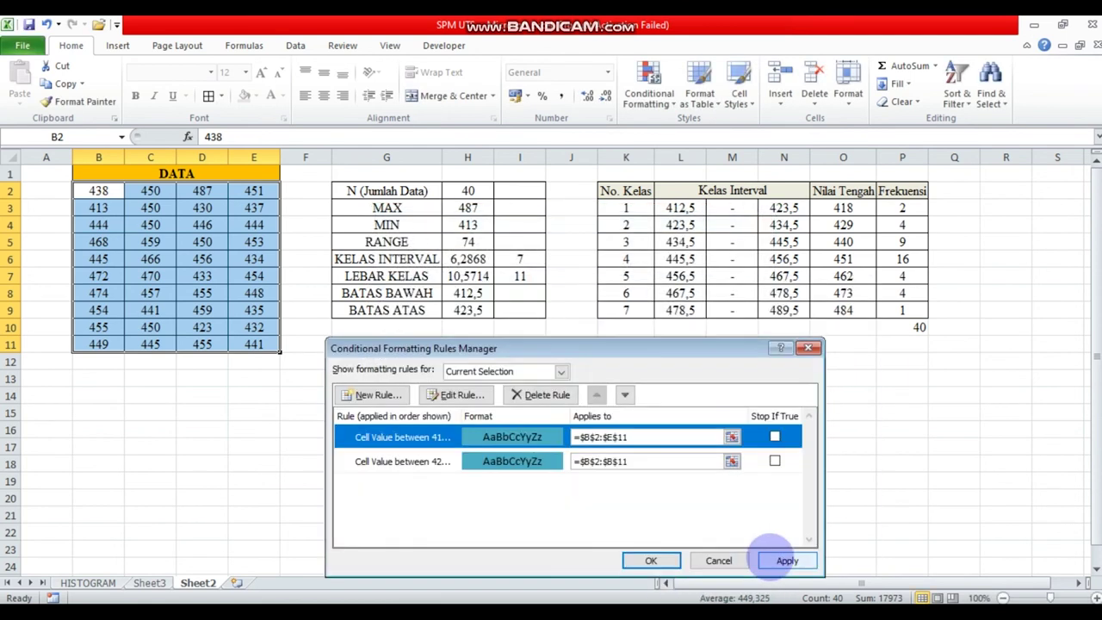
click(779, 561)
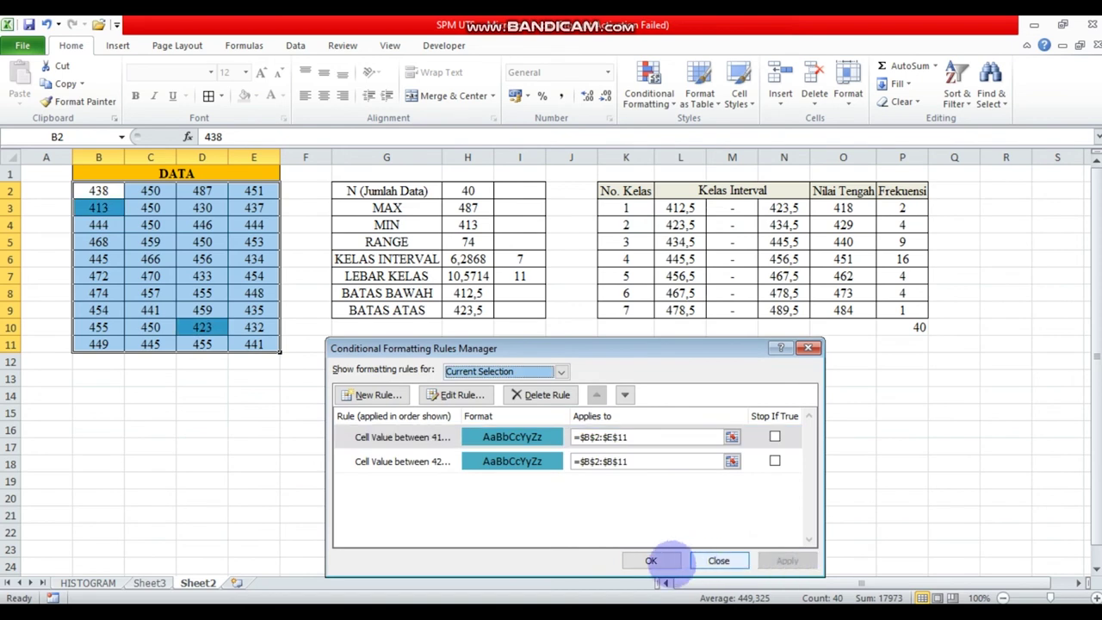
click(650, 561)
click(308, 448)
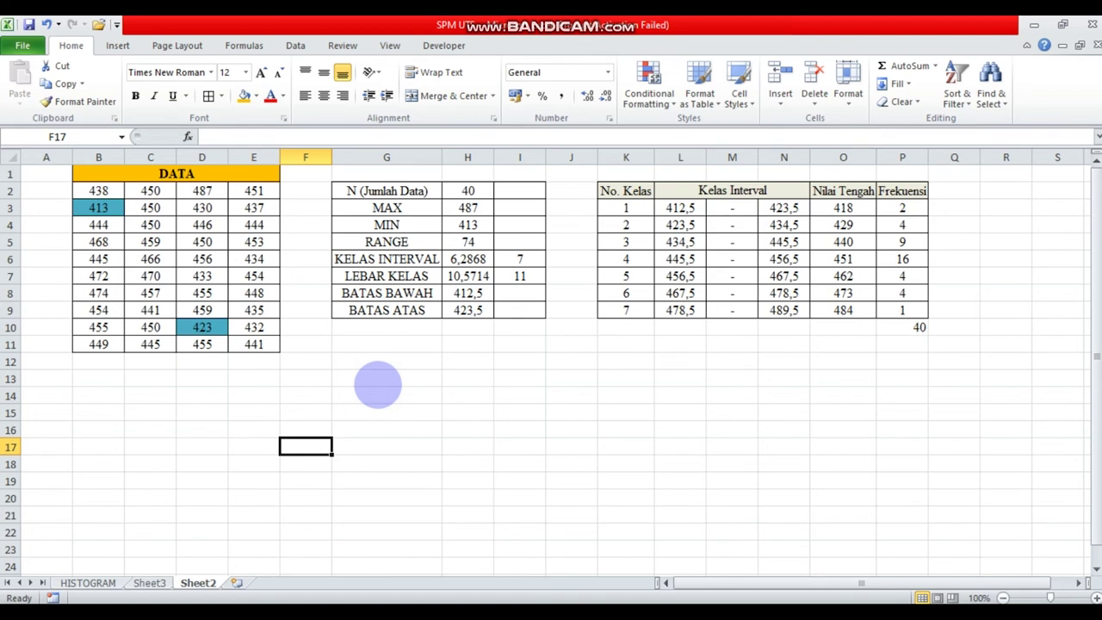
- Undo the conditional formatting on the data cells and deselect the range
key(ctrl+z)
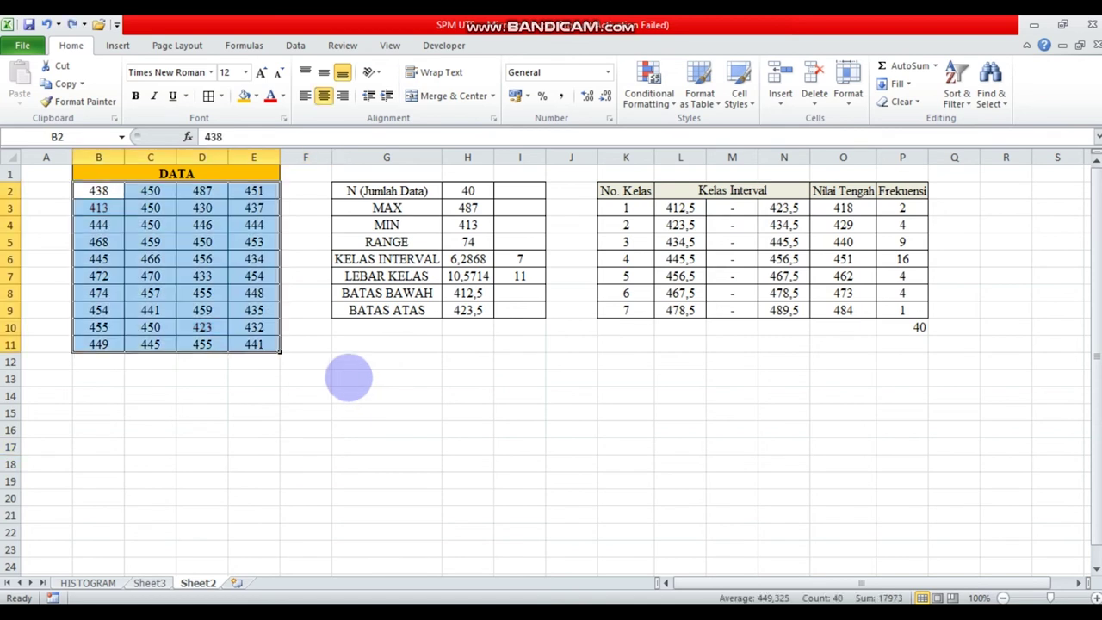
click(348, 377)
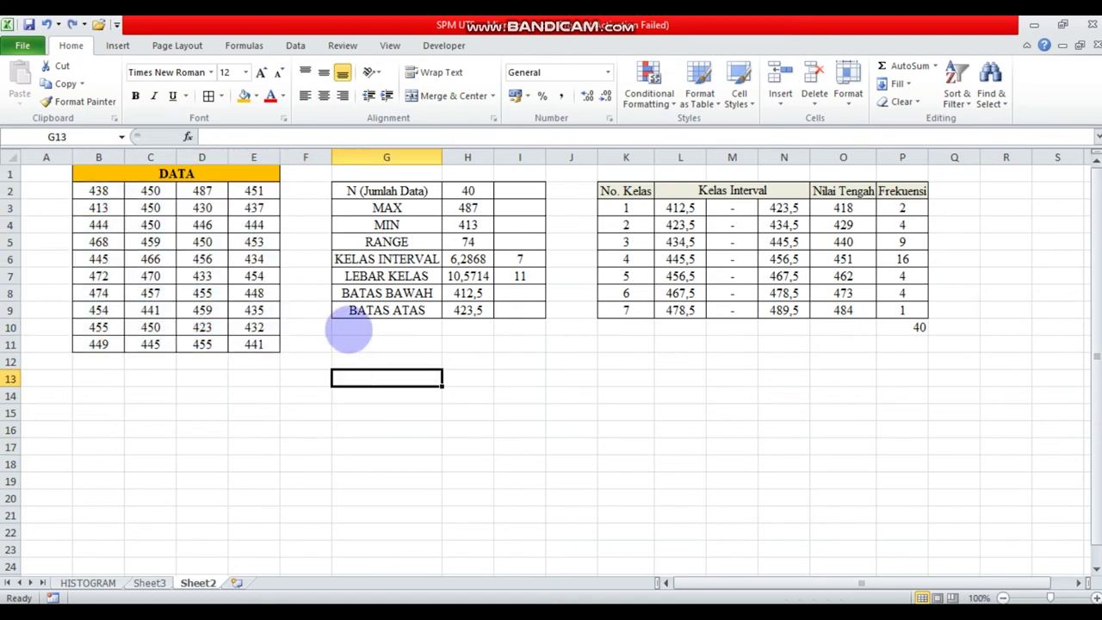
click(293, 45)
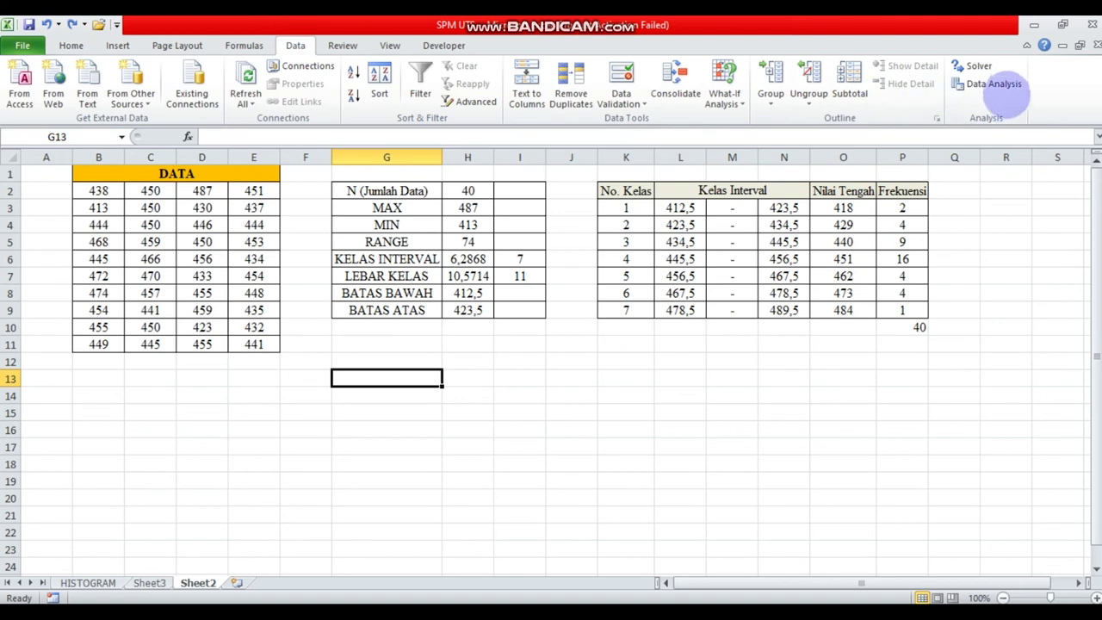
click(1014, 85)
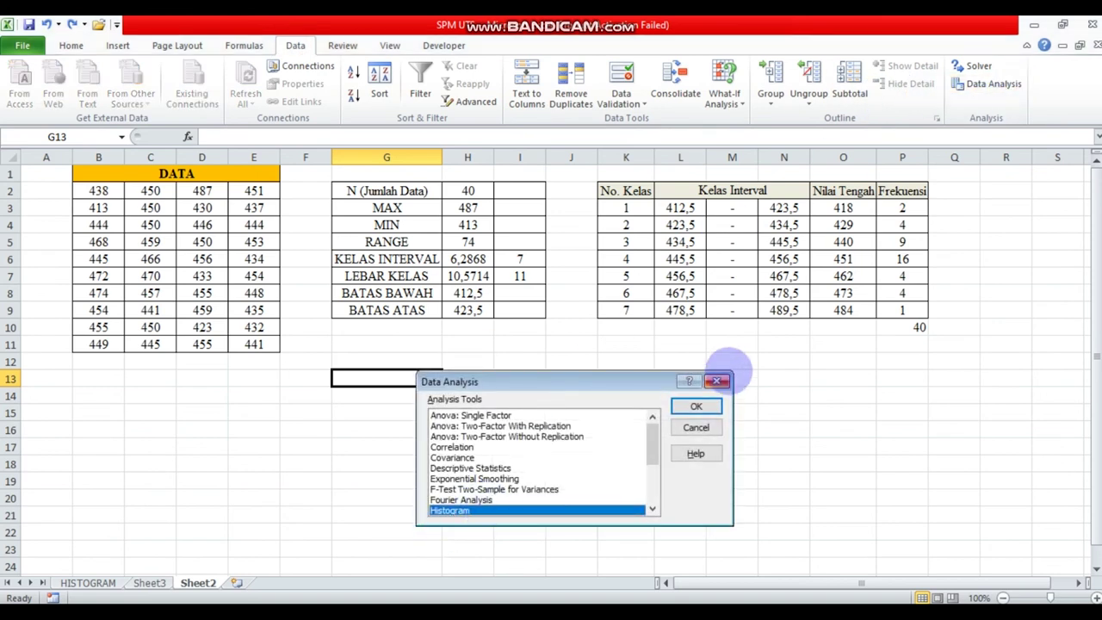
click(716, 381)
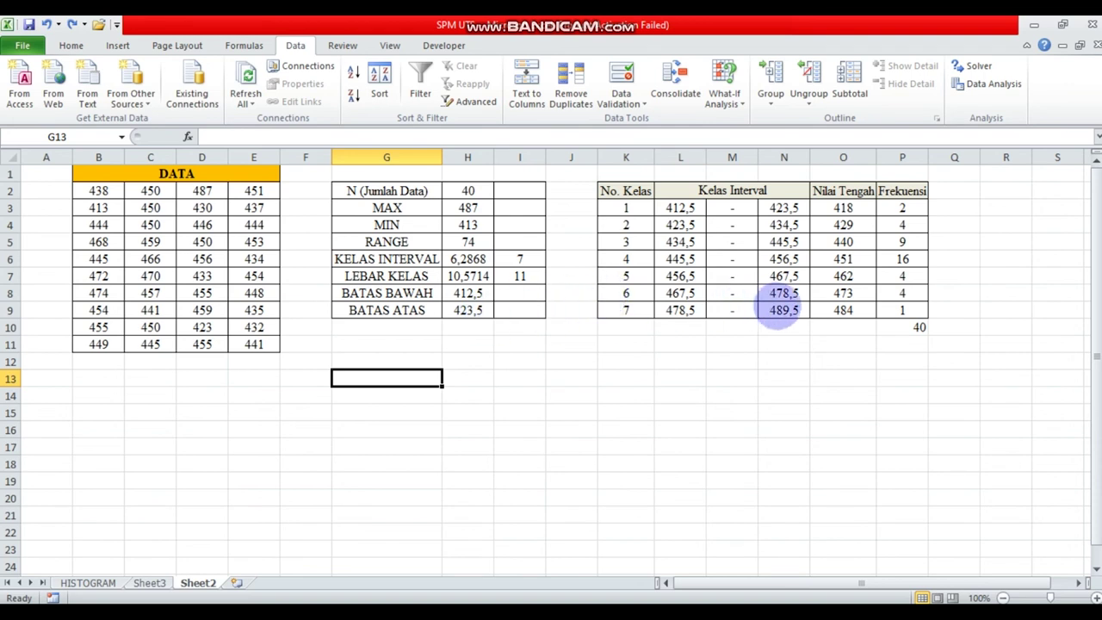
- Insert a 2-D clustered column chart from the Frekuensi column, P2:P9
drag(902, 191, 911, 319)
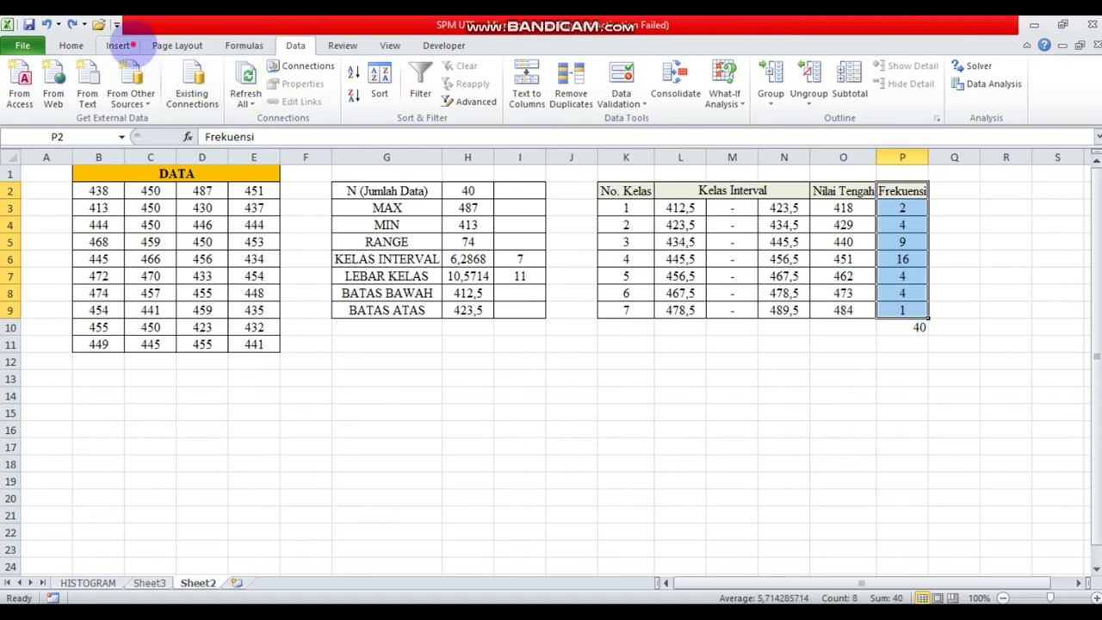
click(121, 44)
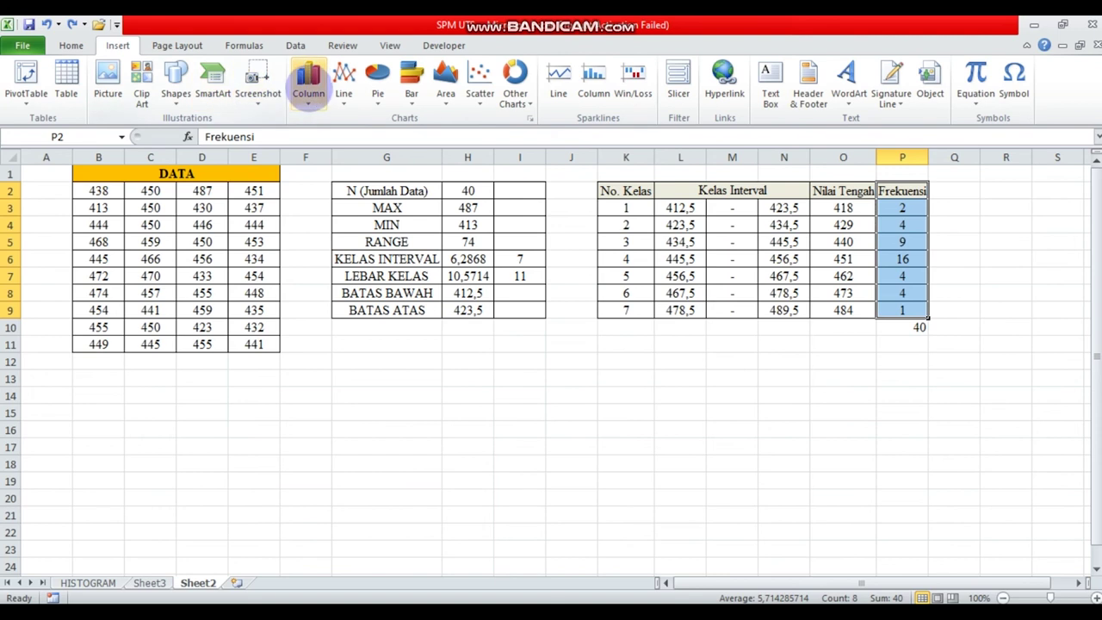
click(308, 86)
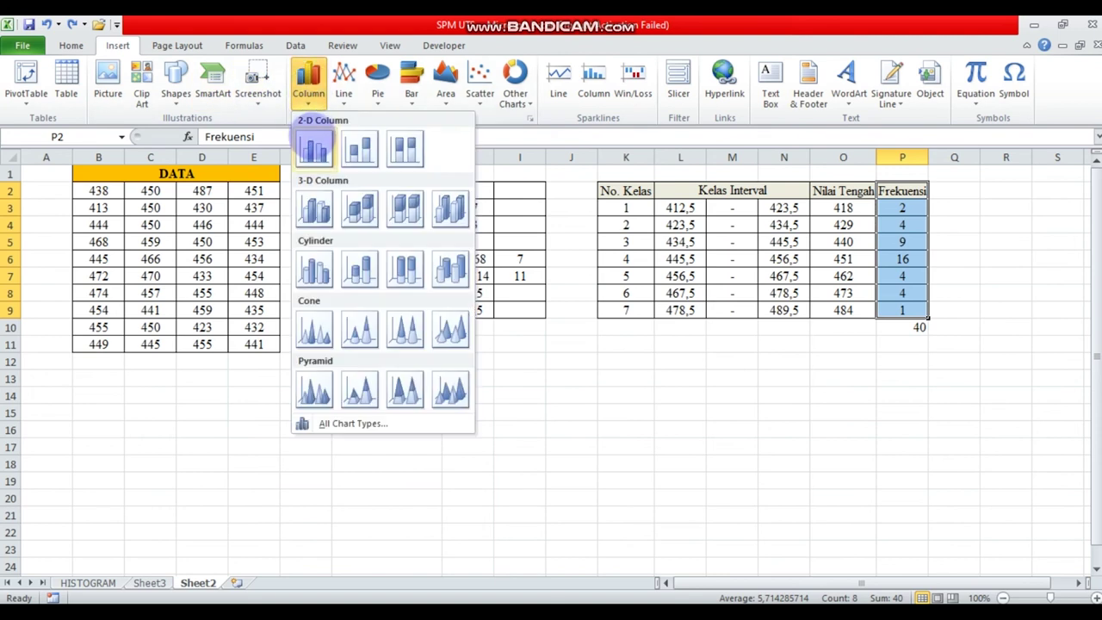
click(313, 148)
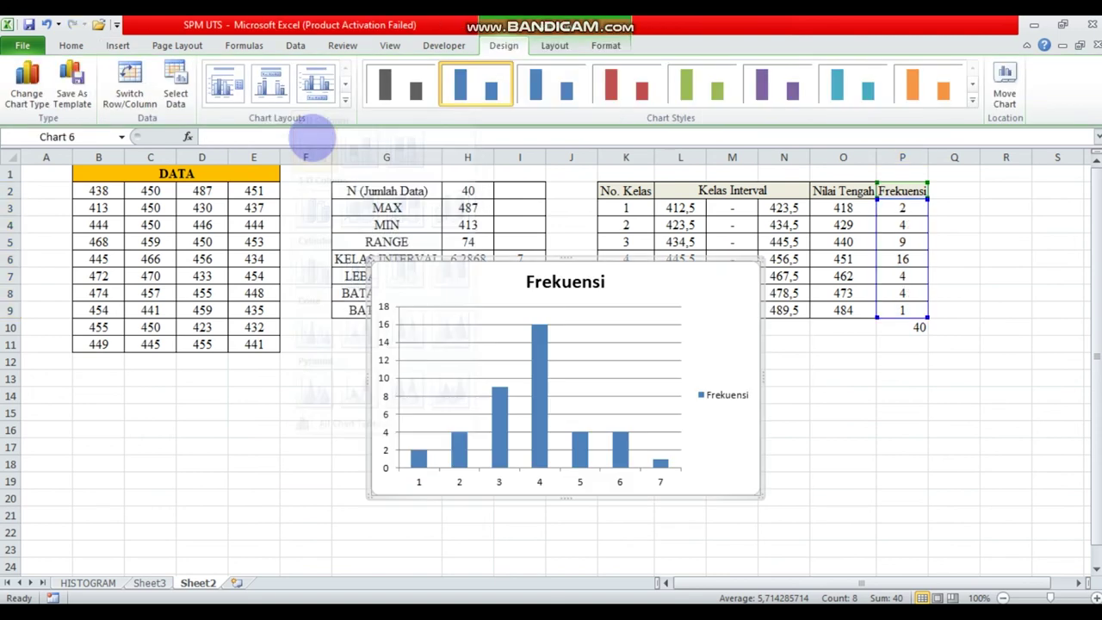
- Change the chart title to Histogram
click(560, 284)
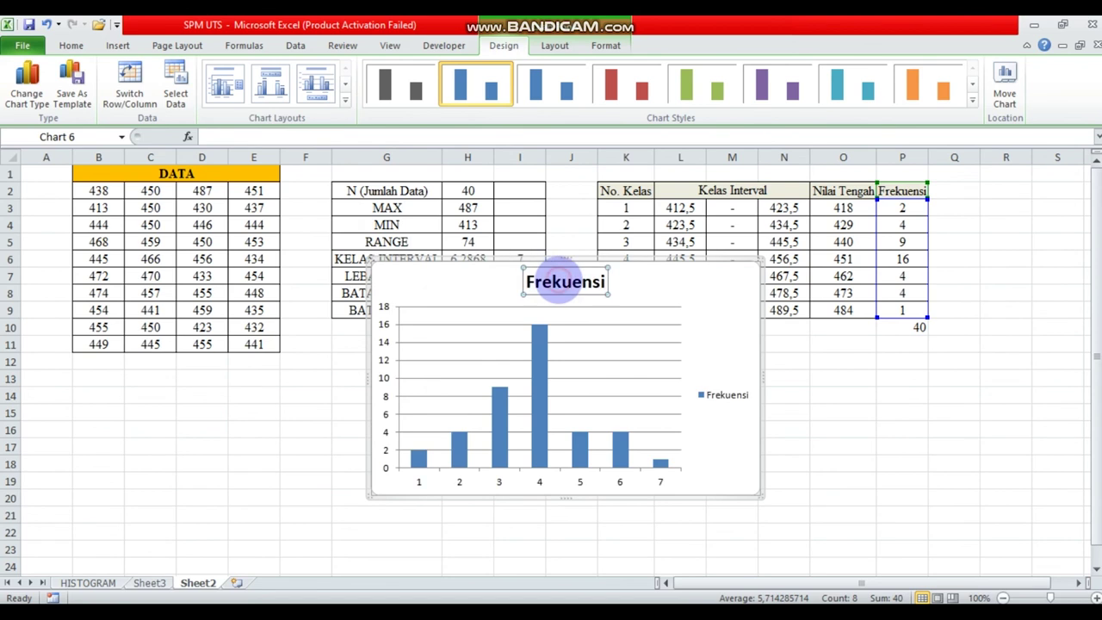
double_click(561, 284)
text(Histogram)
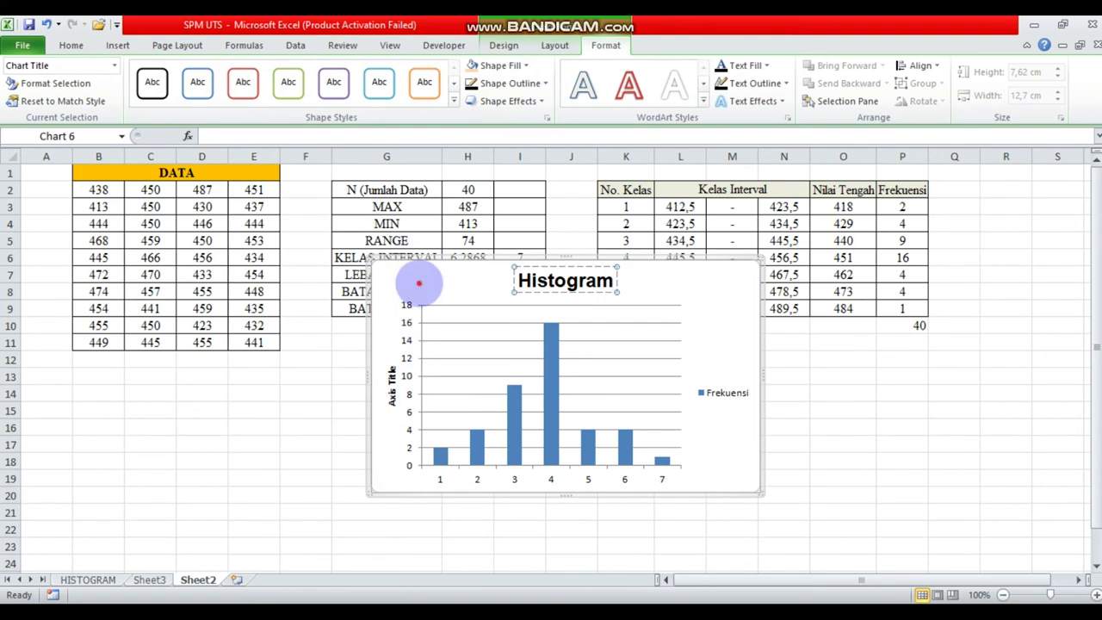
click(421, 278)
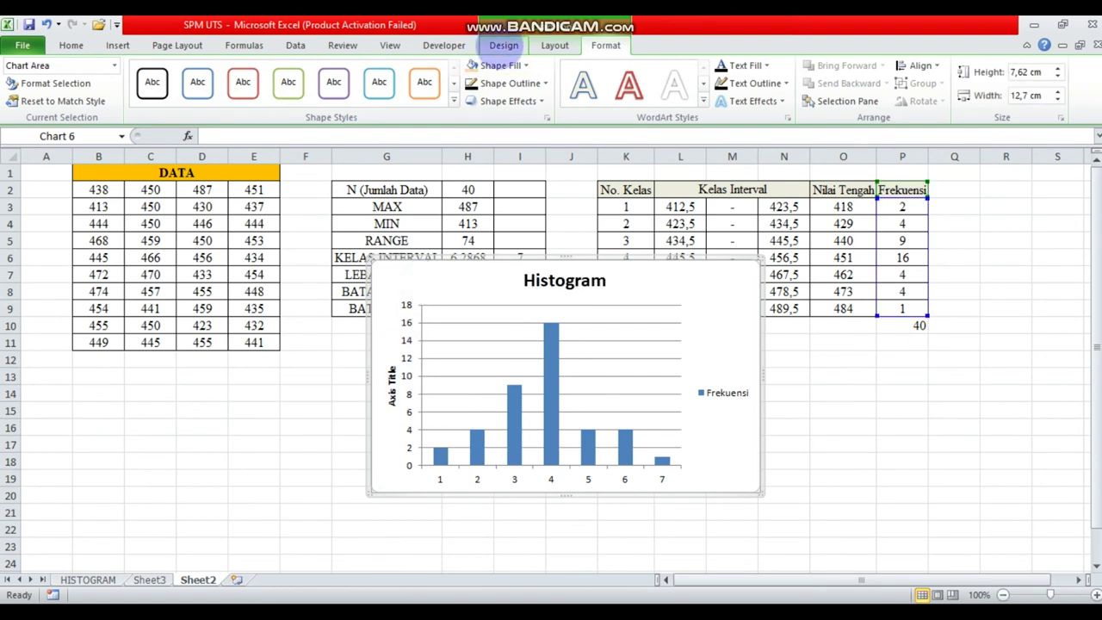
- Add a title below the chart's horizontal axis reading Nilai Tengah
click(503, 45)
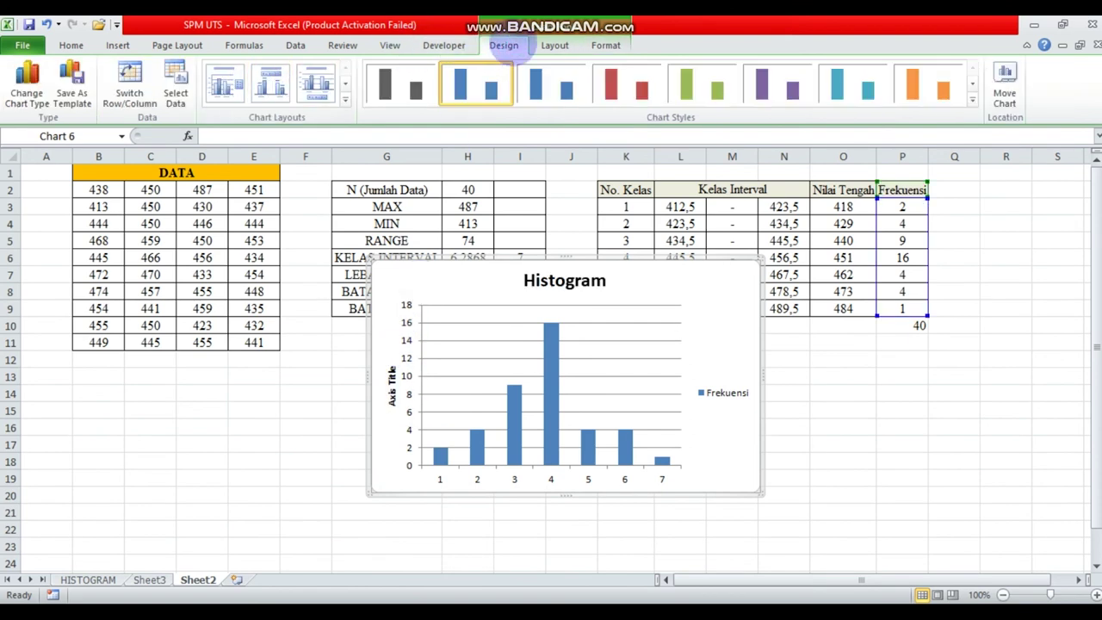
click(549, 45)
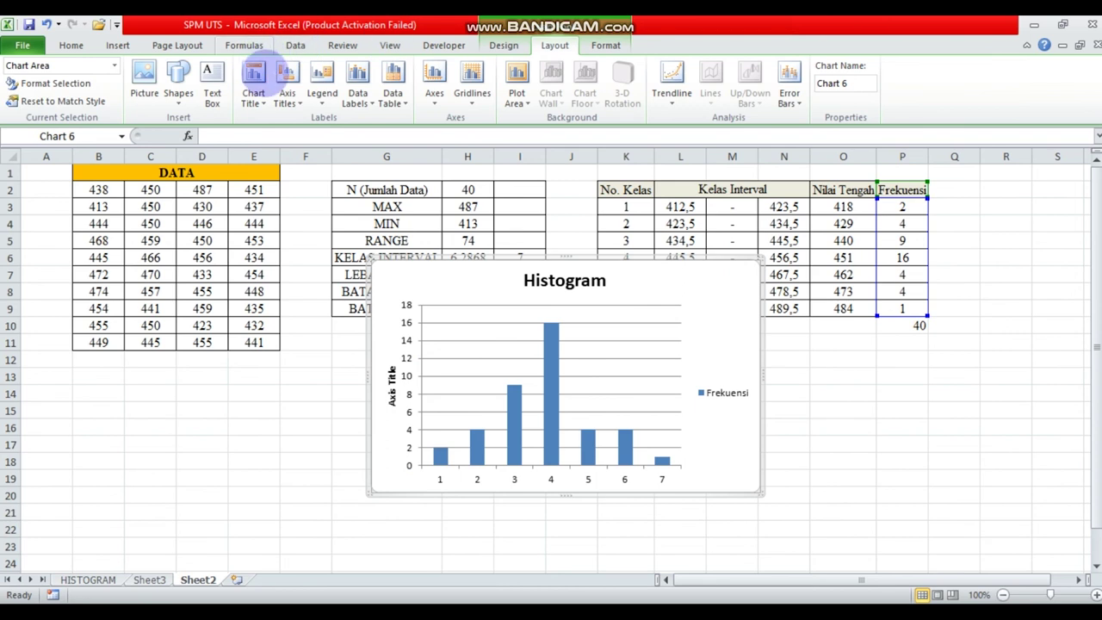
click(287, 86)
mouse_move(334, 120)
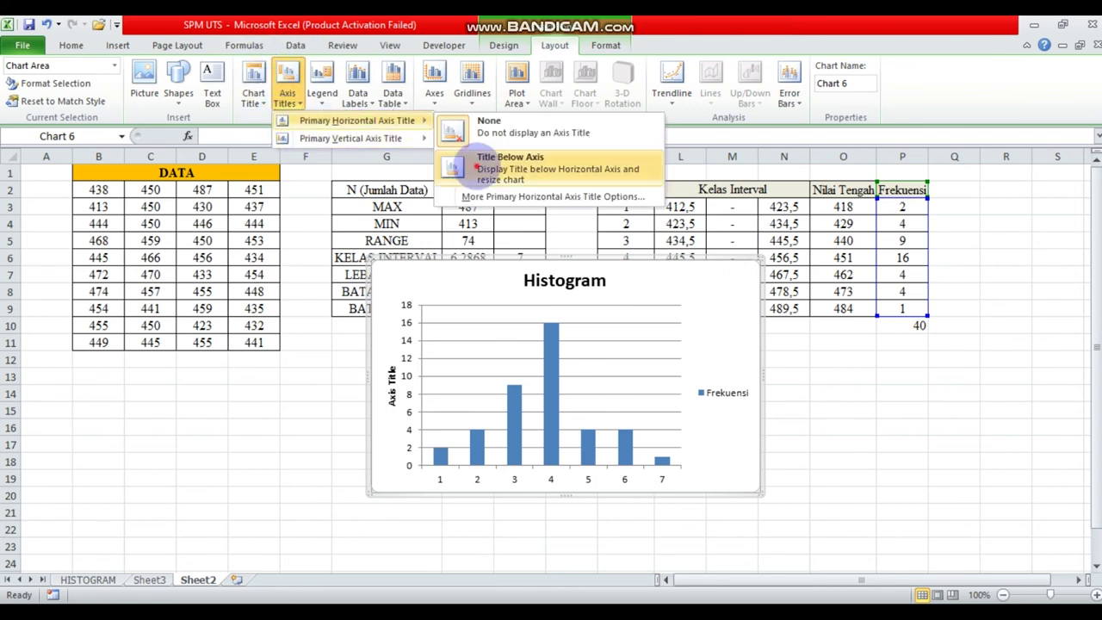
click(512, 164)
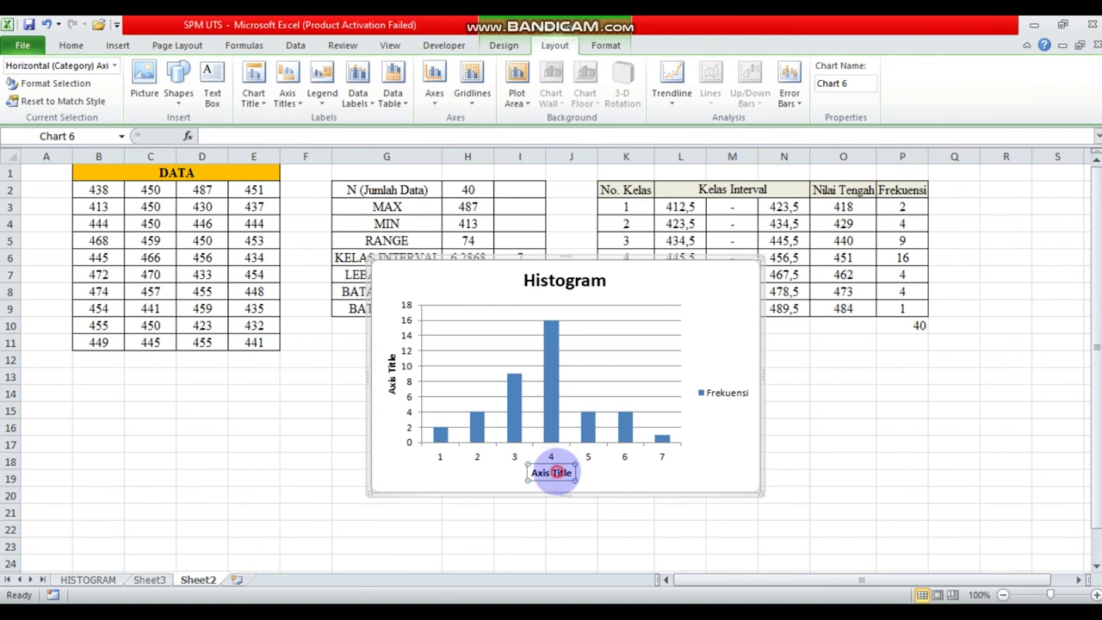
text(Nilai Teng)
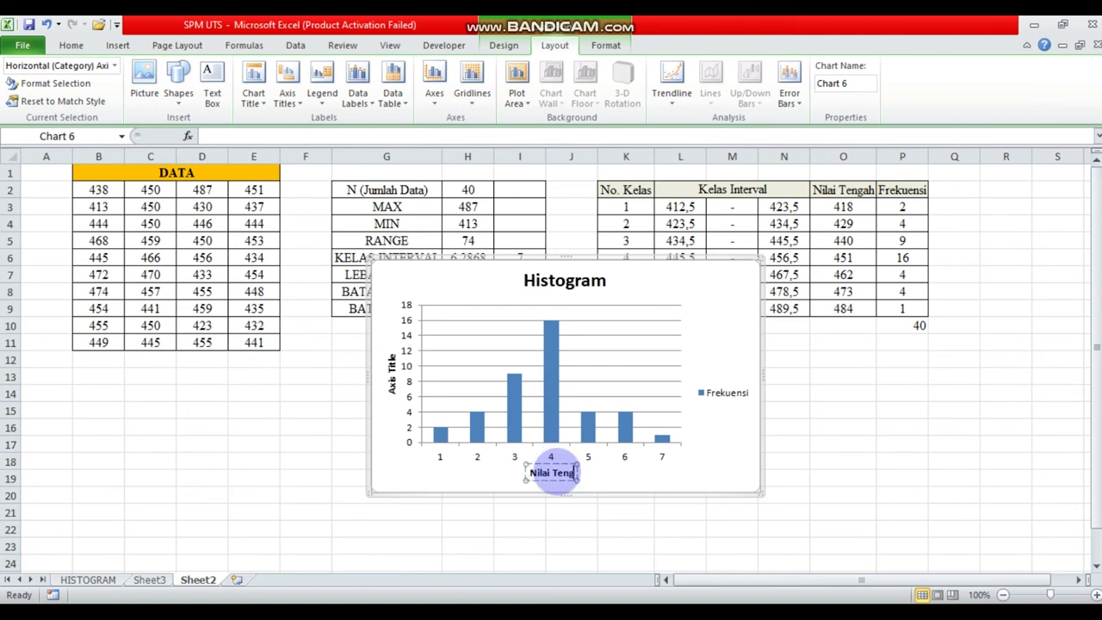
text(ah)
- Set the vertical axis title to Frekuensi and move the chart down below the summary statistics table
click(388, 370)
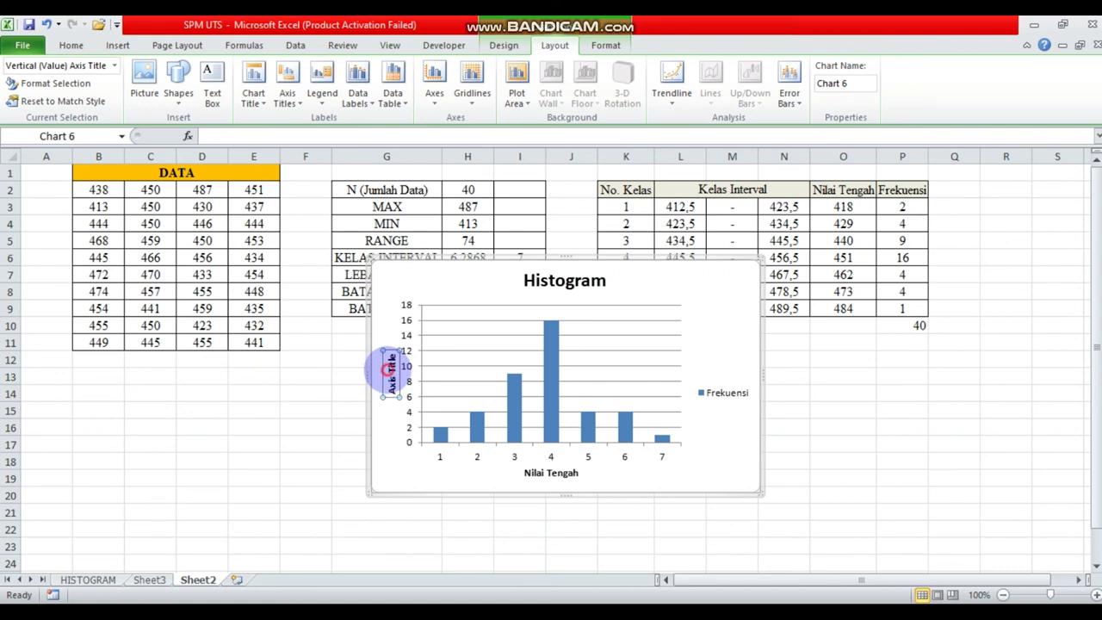
text(Frekuensi)
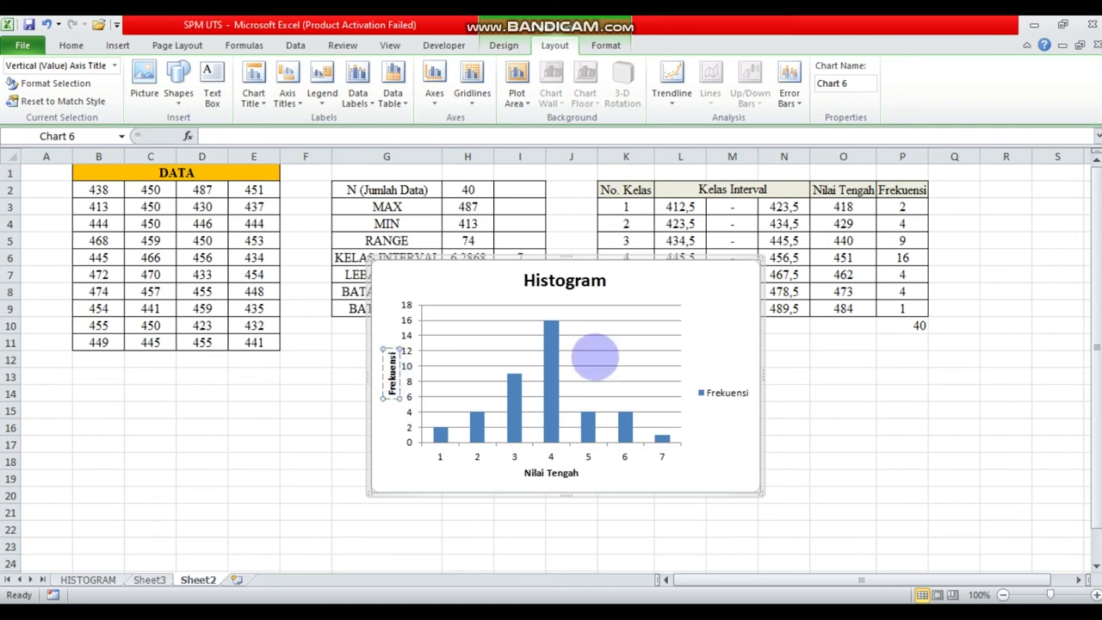
drag(728, 422, 728, 497)
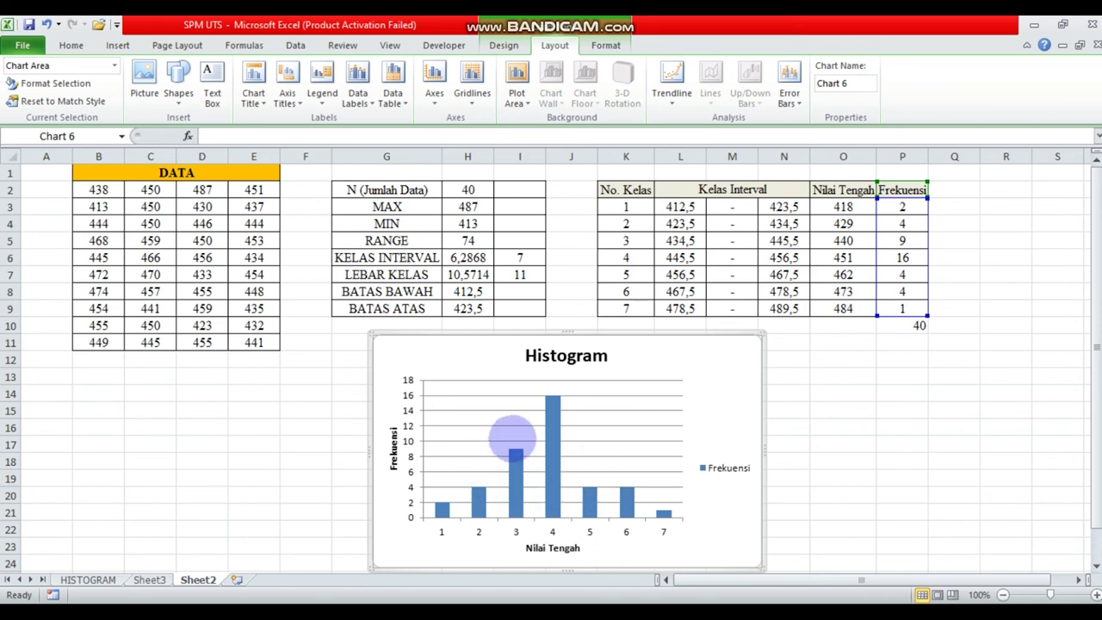
- Set the gap width of the Frekuensi data series to 0 % in its series options
click(547, 464)
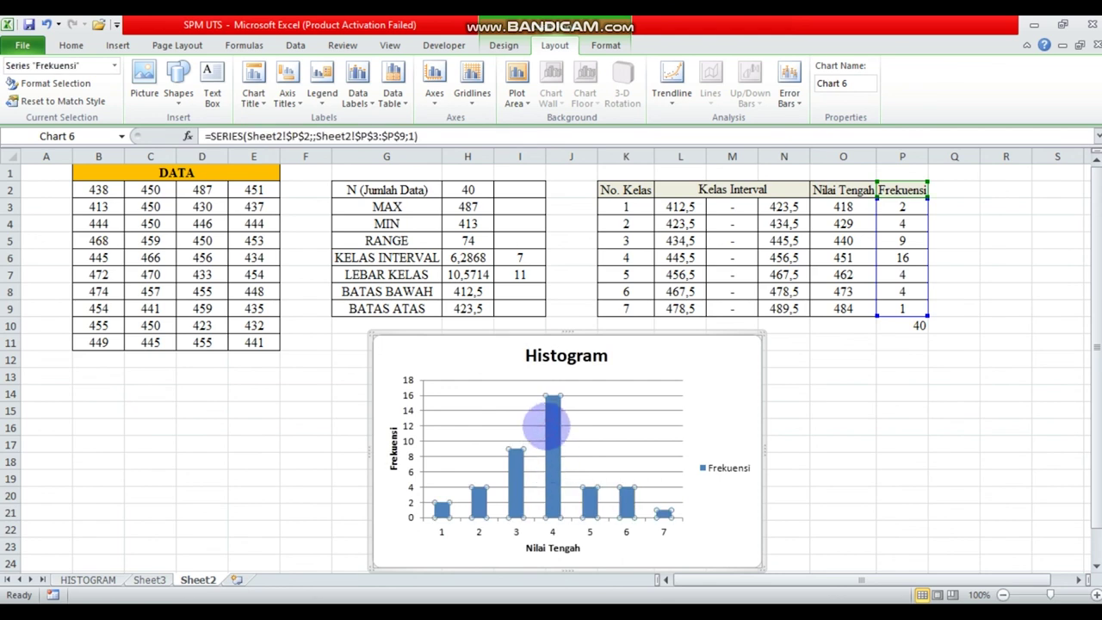
right_click(555, 461)
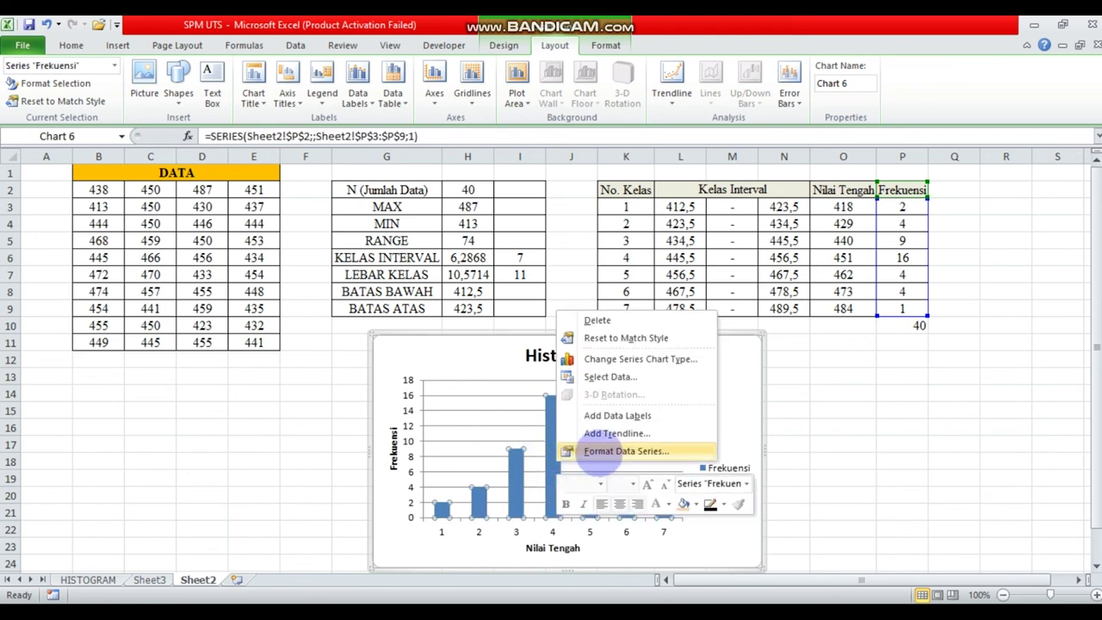
click(606, 453)
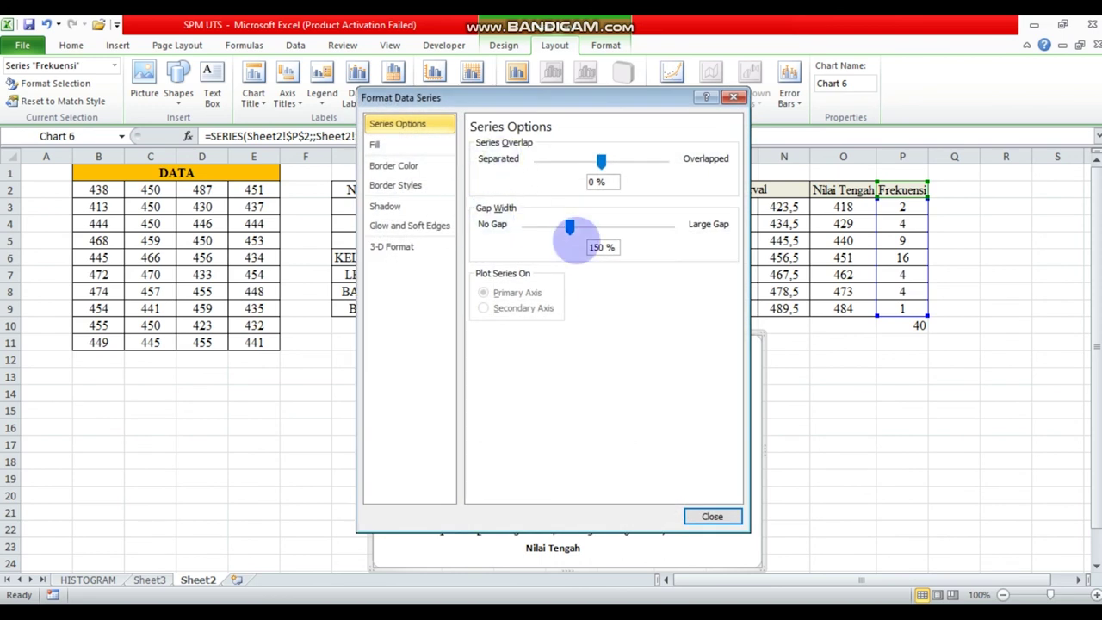
text(0)
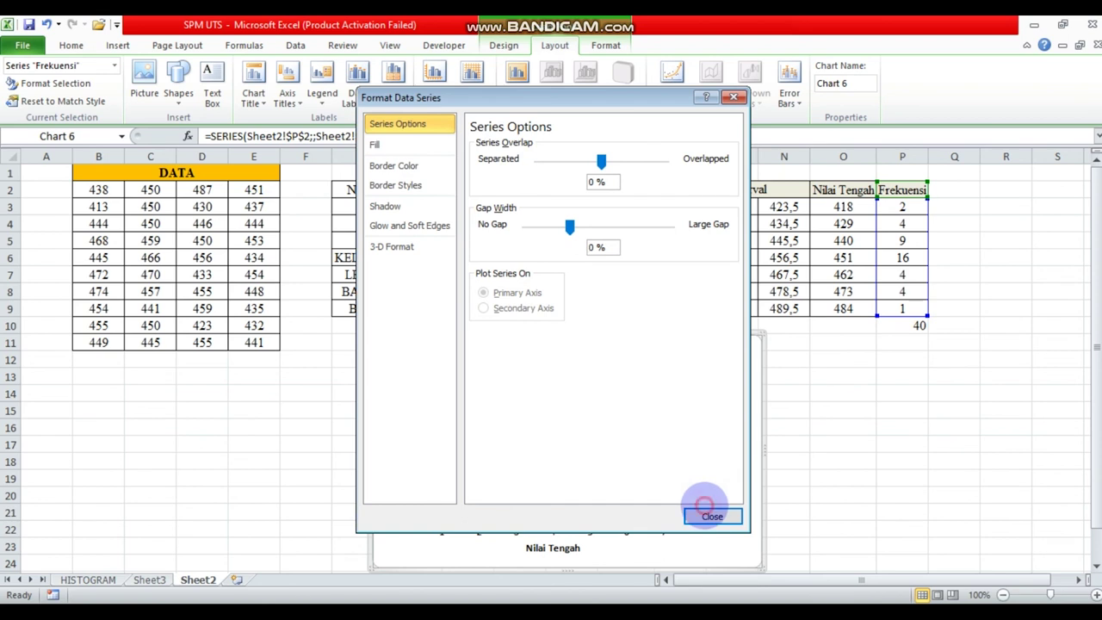
click(711, 516)
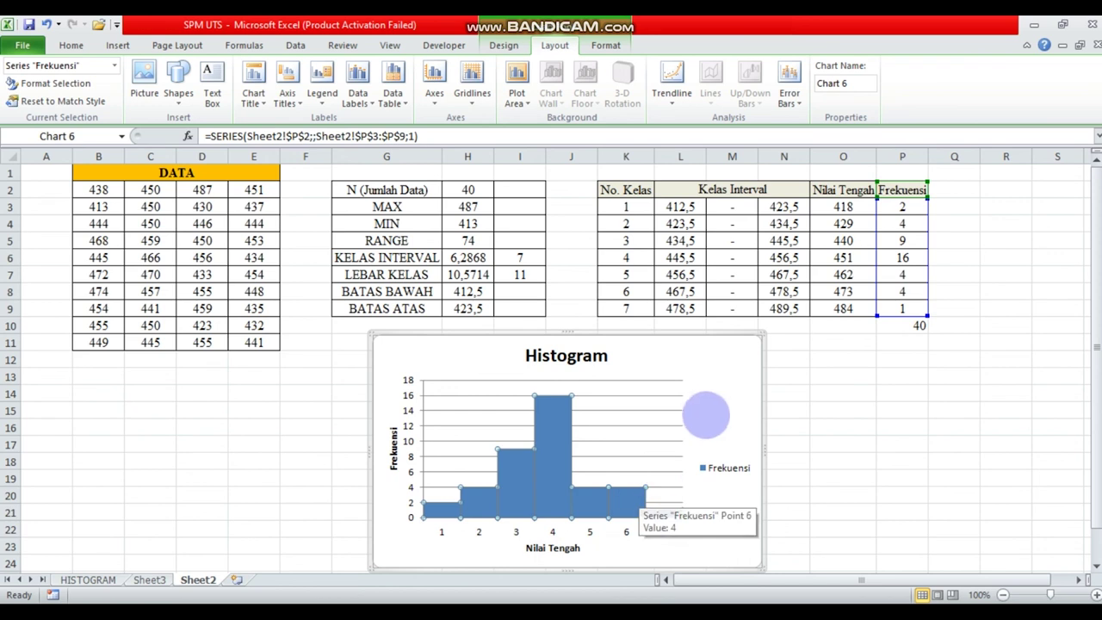
- Fill the chart area of the histogram with a light orange theme color
click(709, 403)
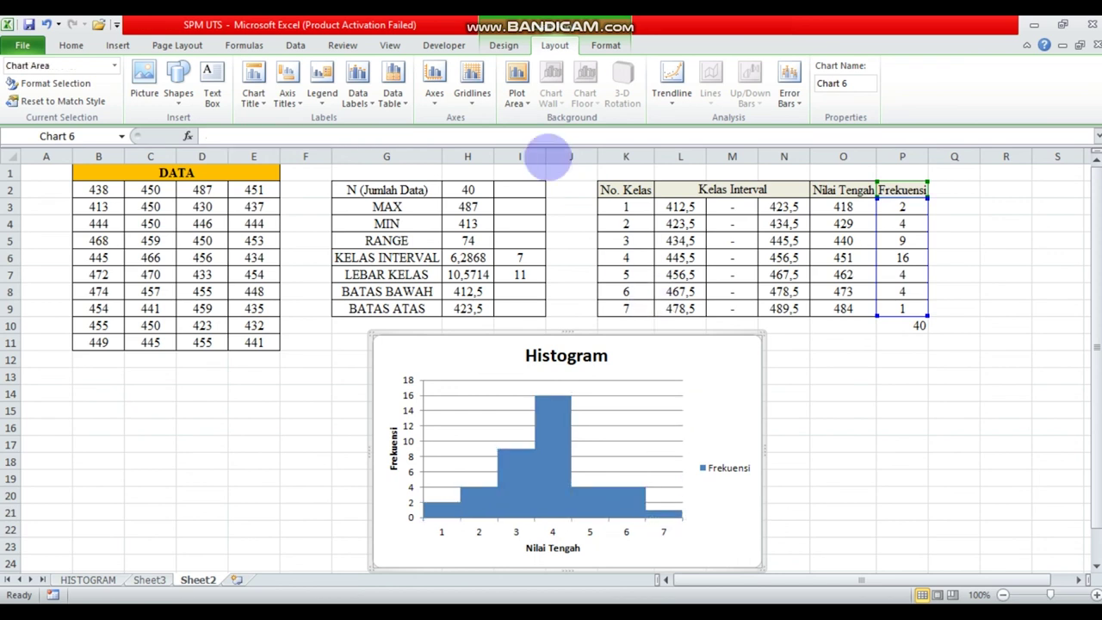
click(605, 46)
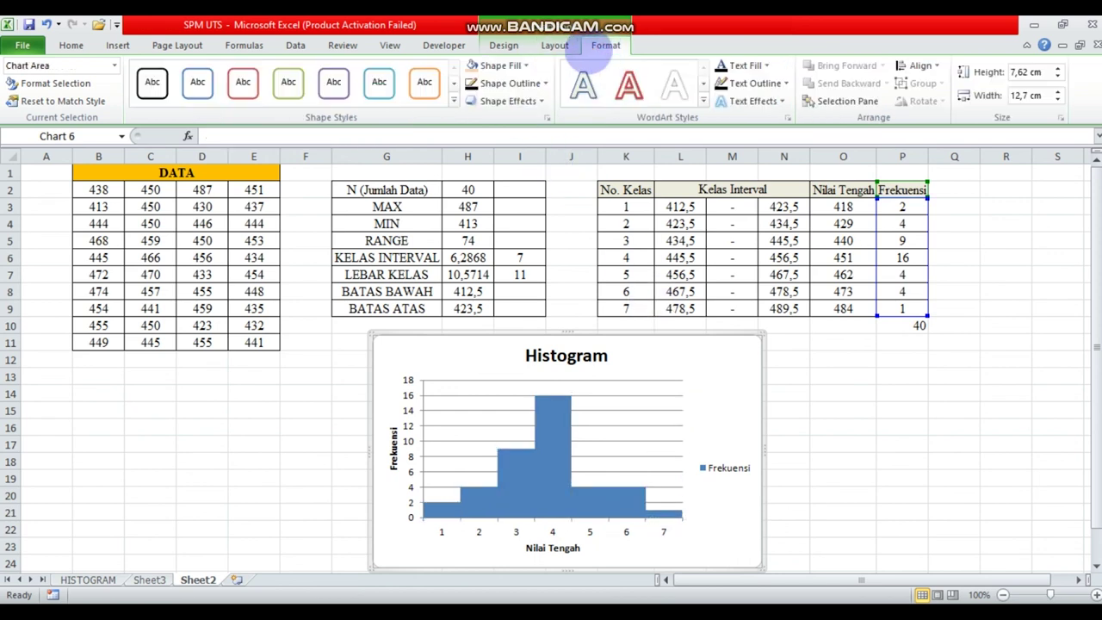
click(520, 65)
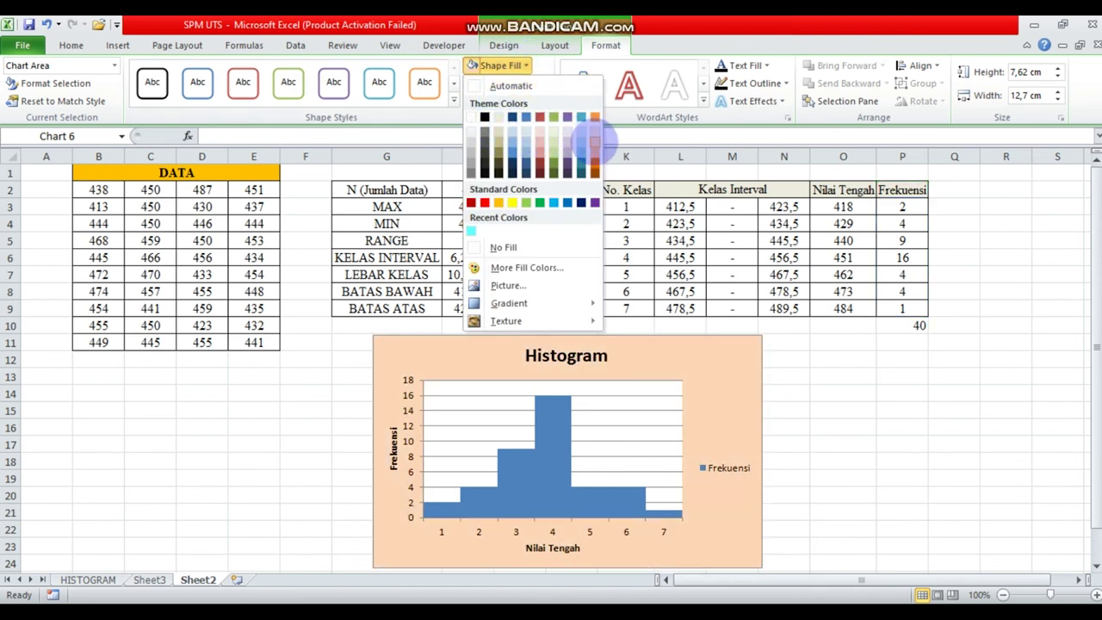
click(594, 139)
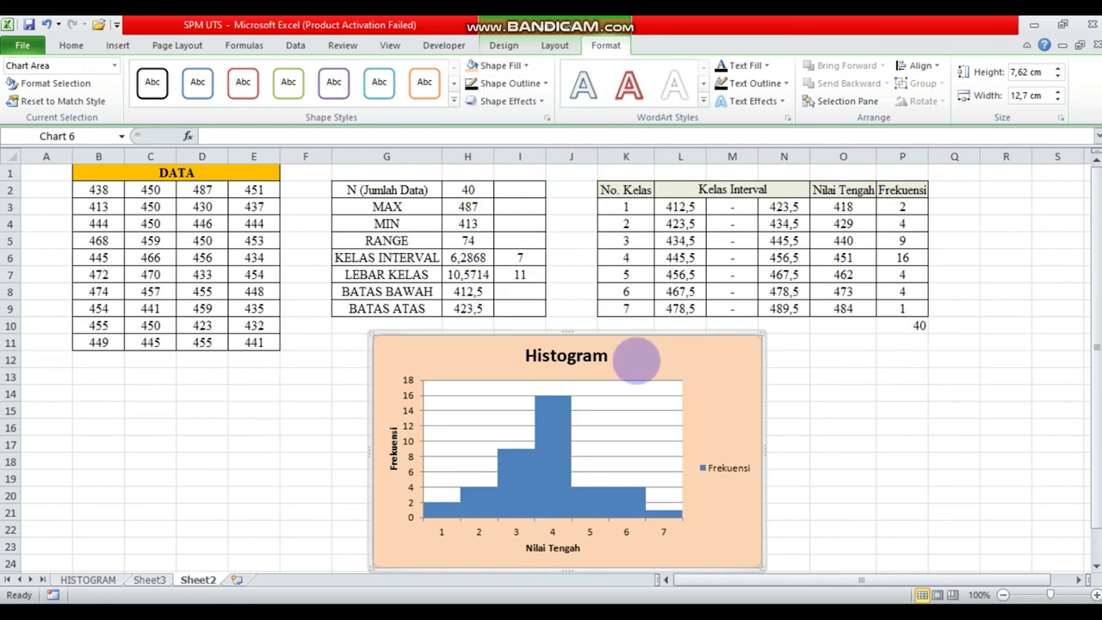